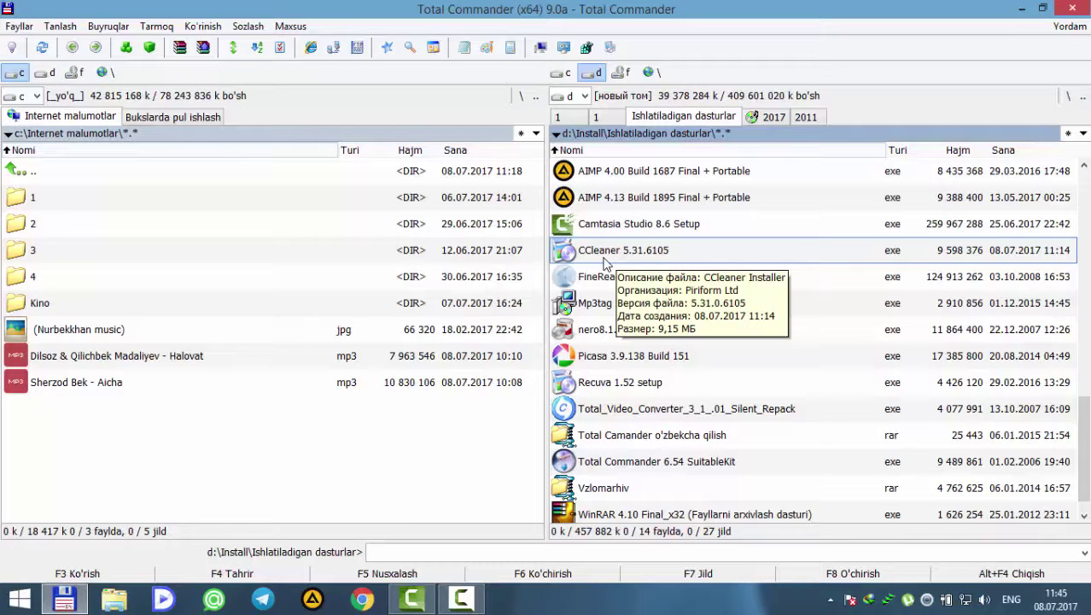
Install CCleaner from the CCleaner 5.31.6105 setup file with default options and launch it without viewing the release notes.
double_click(604, 252)
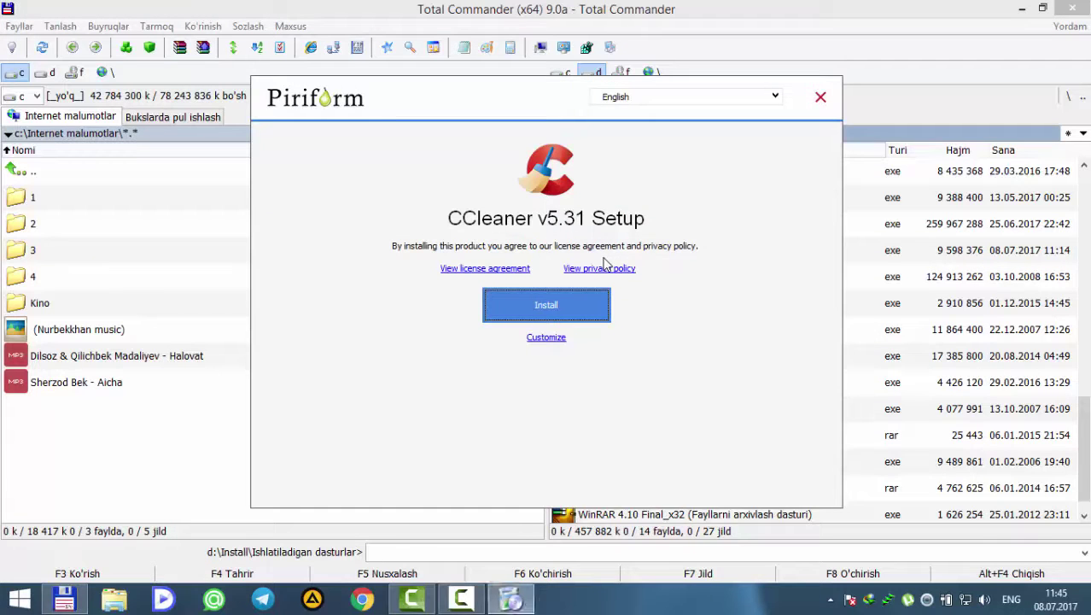
click(556, 312)
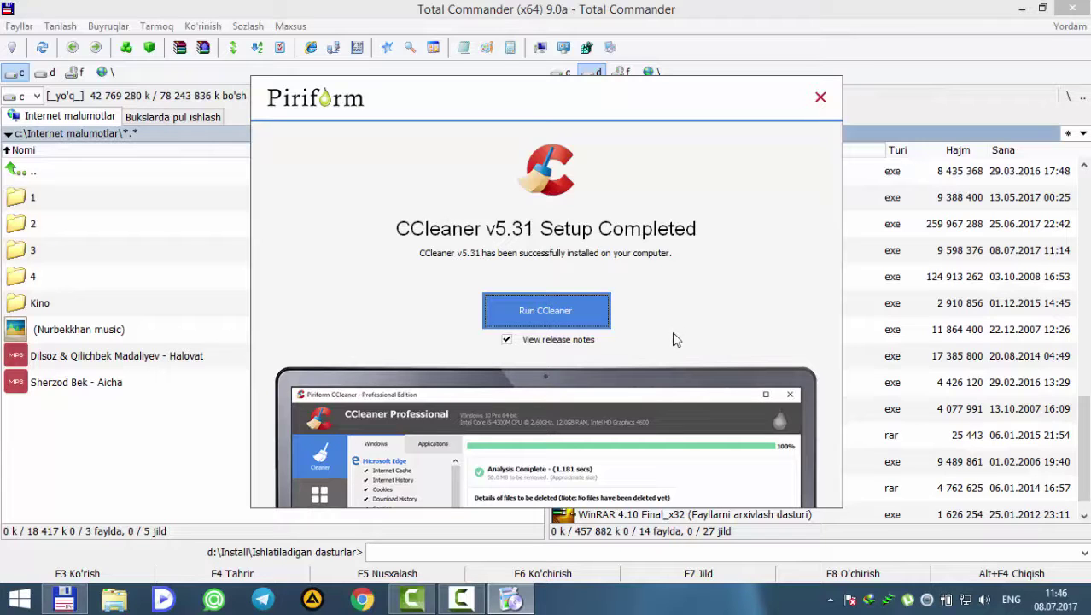
drag(665, 94, 636, 31)
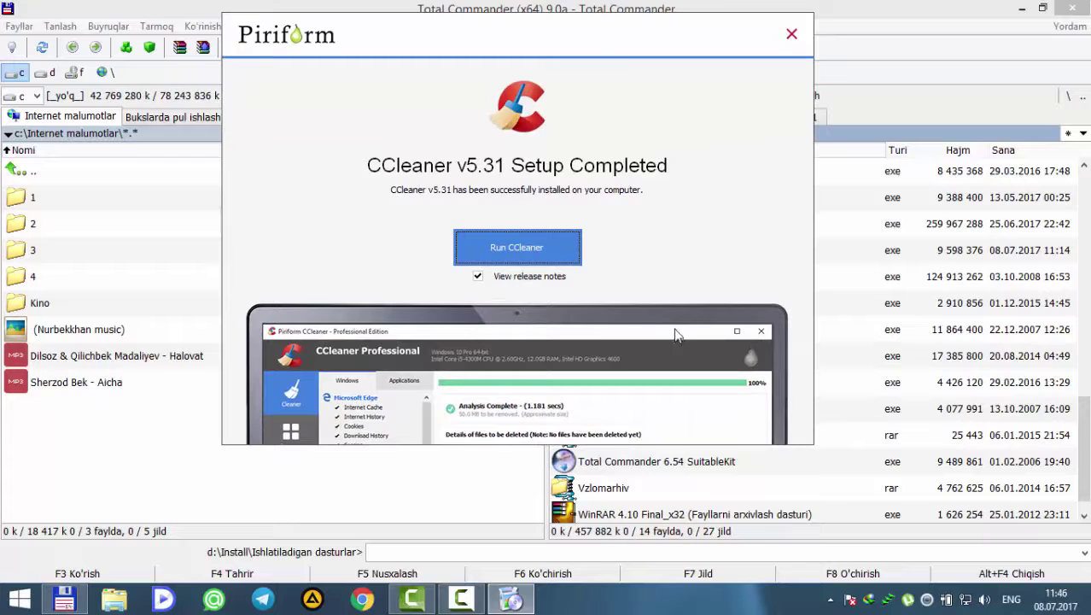
click(480, 279)
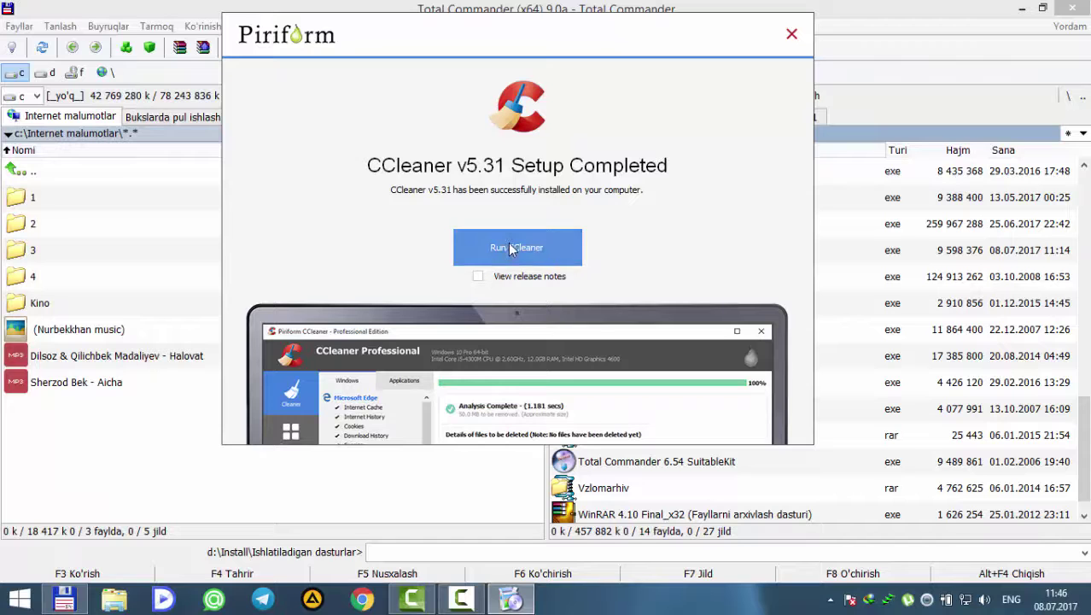
click(512, 249)
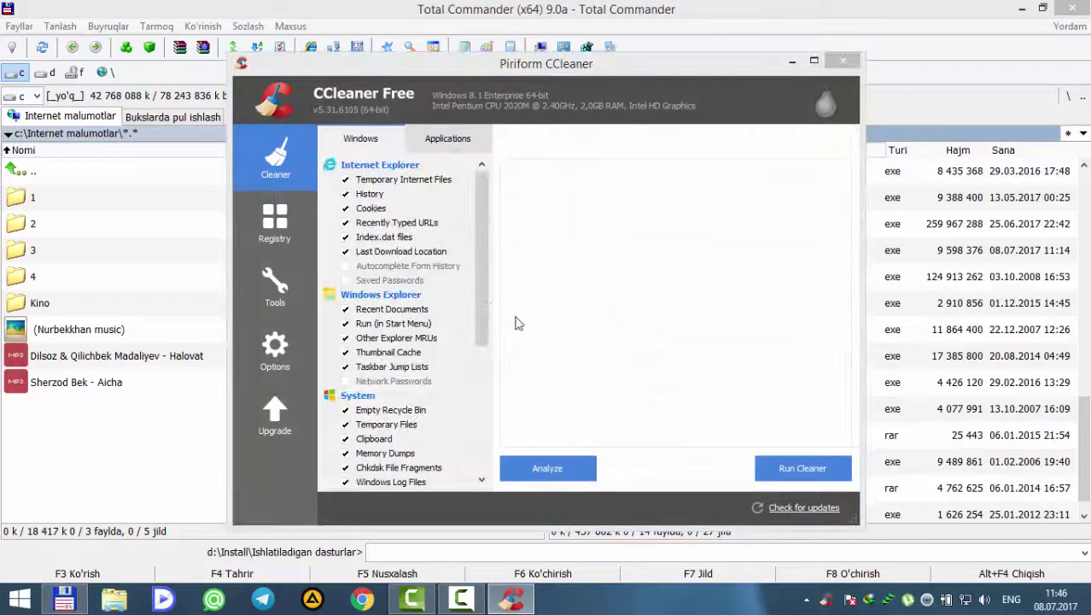
drag(626, 64, 665, 76)
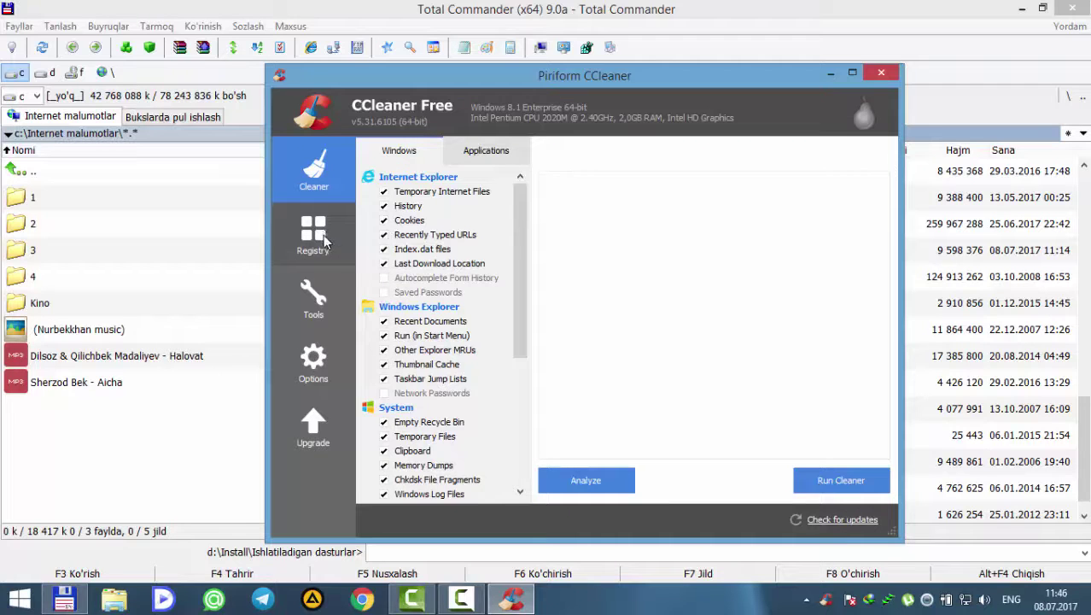
drag(476, 78, 441, 76)
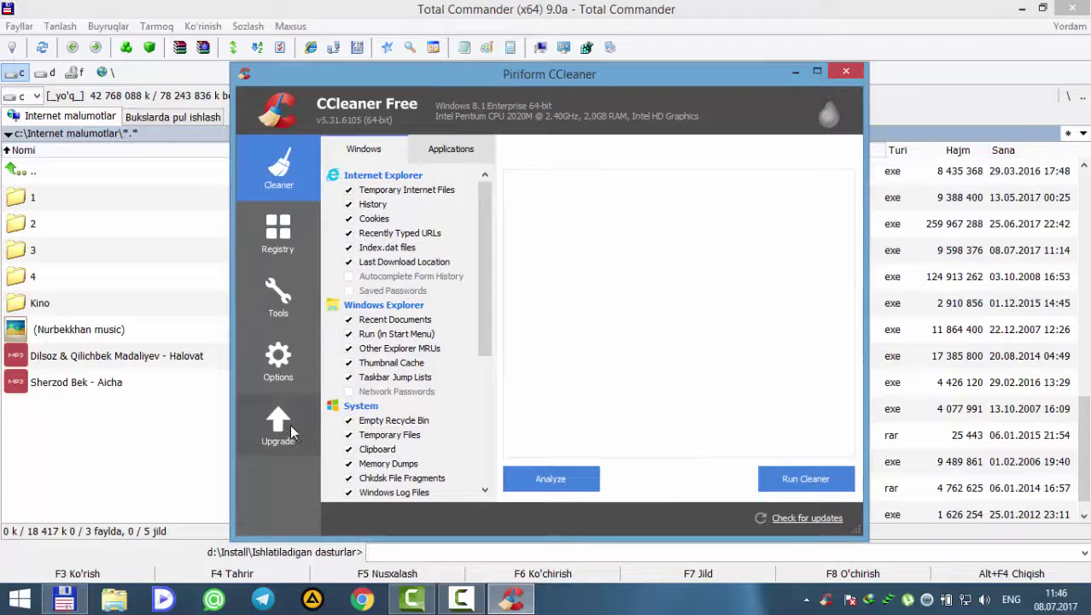
Change CCleaner's interface language to Russian in its basic settings.
click(288, 419)
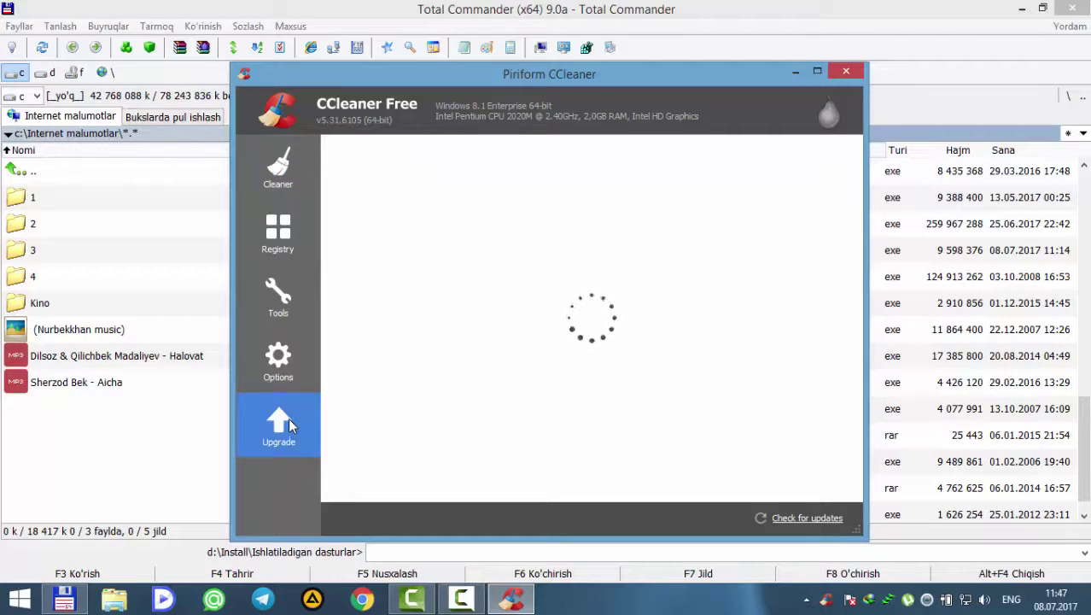
click(277, 361)
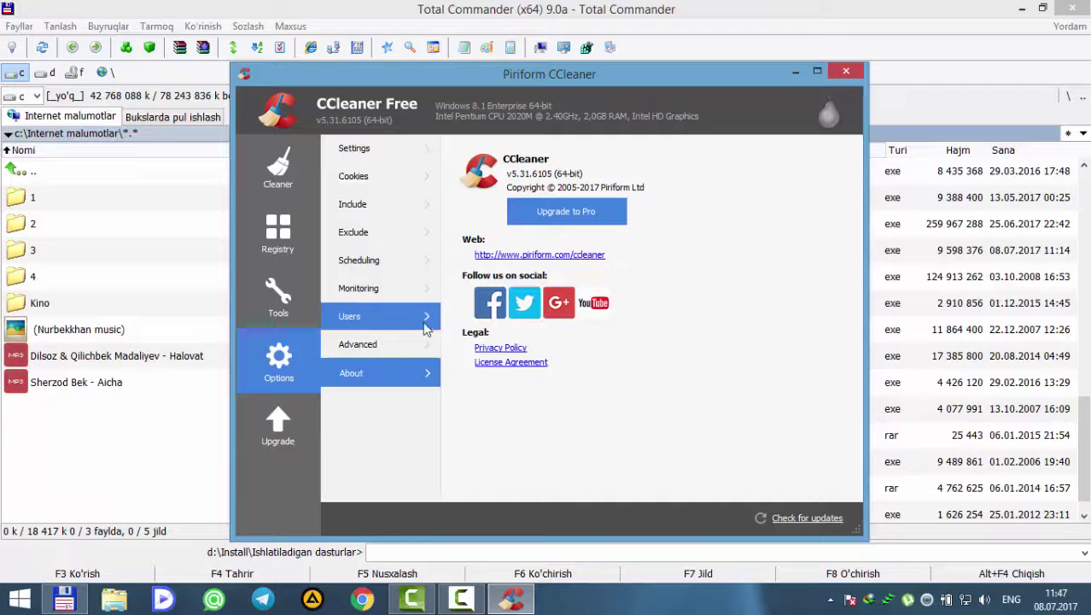
click(361, 348)
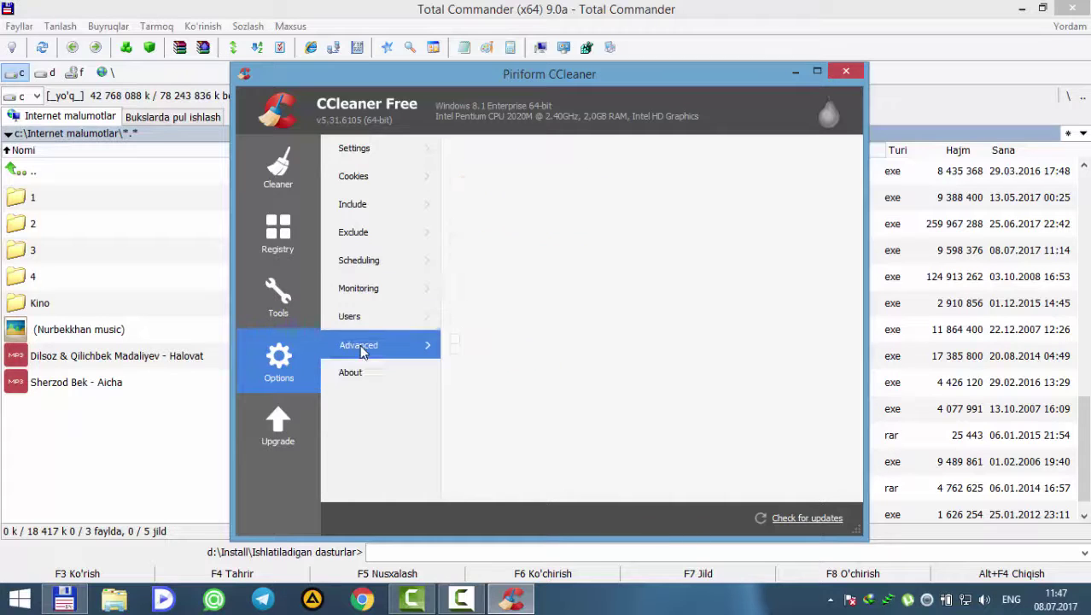
click(354, 150)
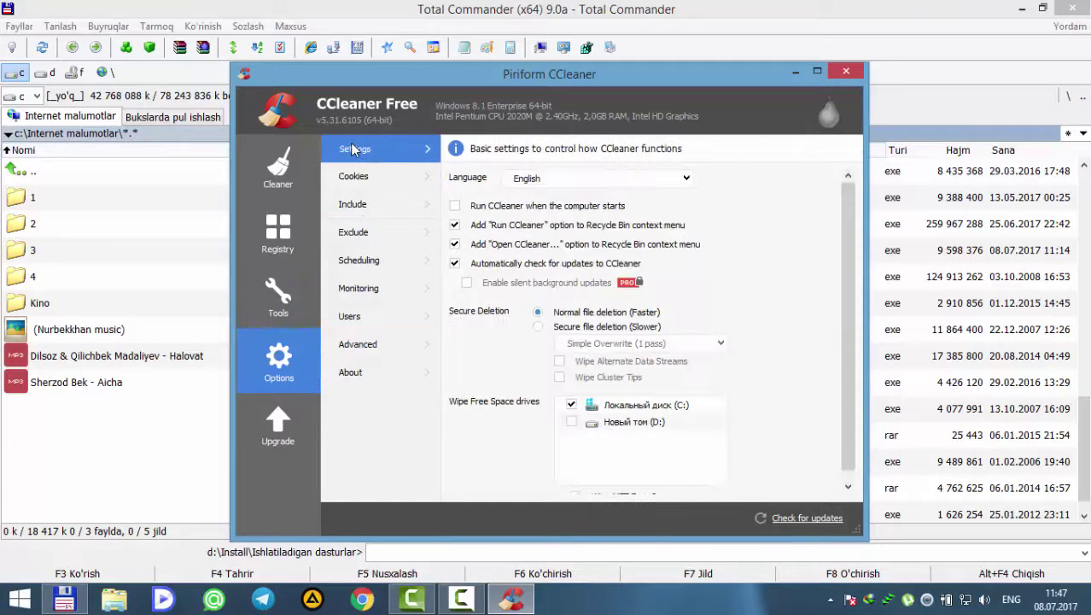
click(544, 180)
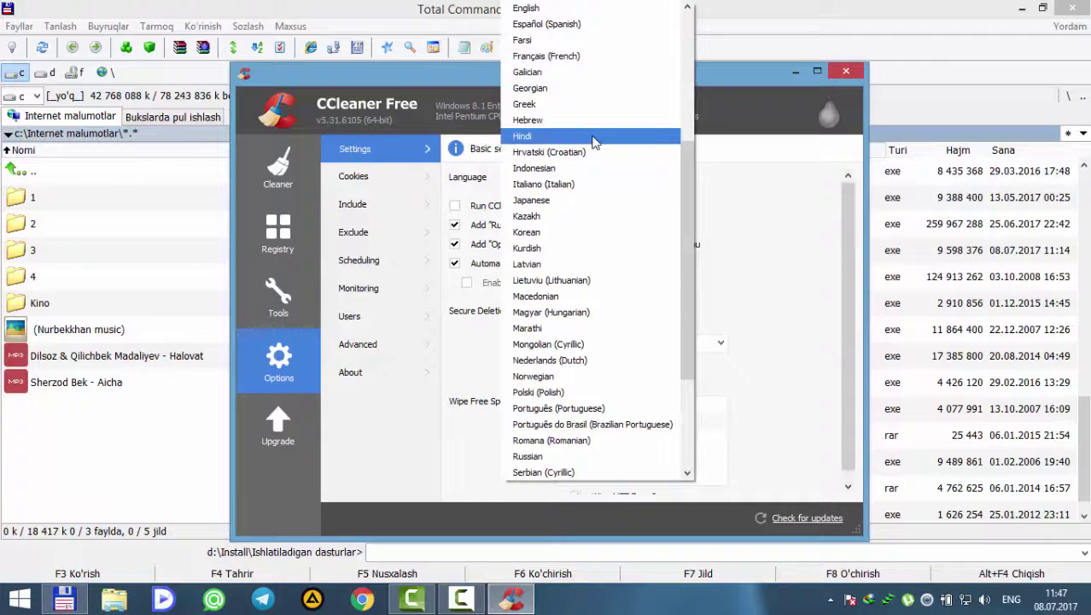
key(Escape)
click(557, 176)
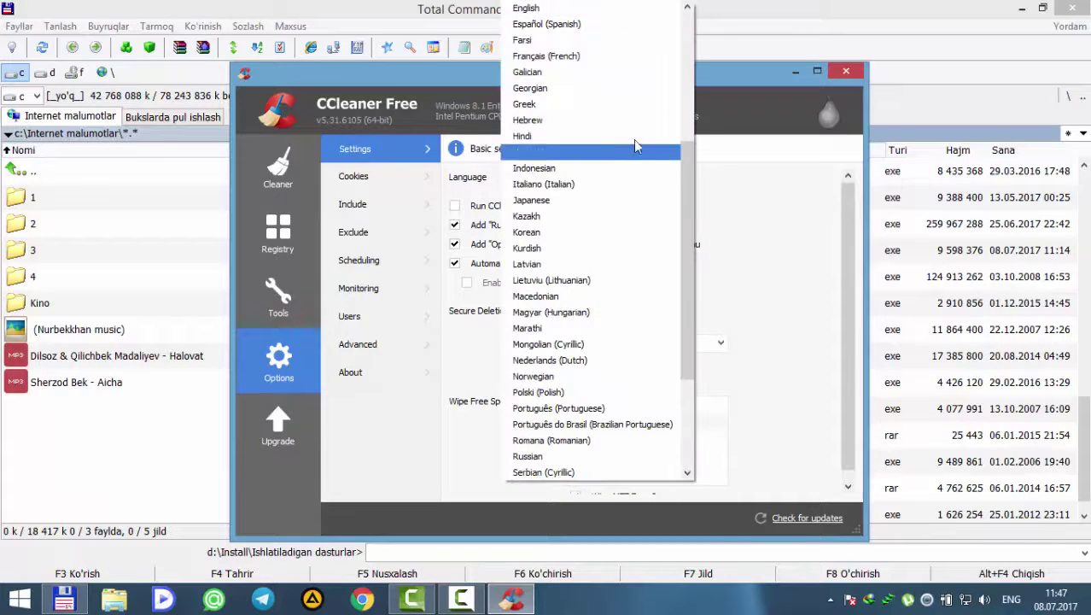
drag(689, 194, 667, 323)
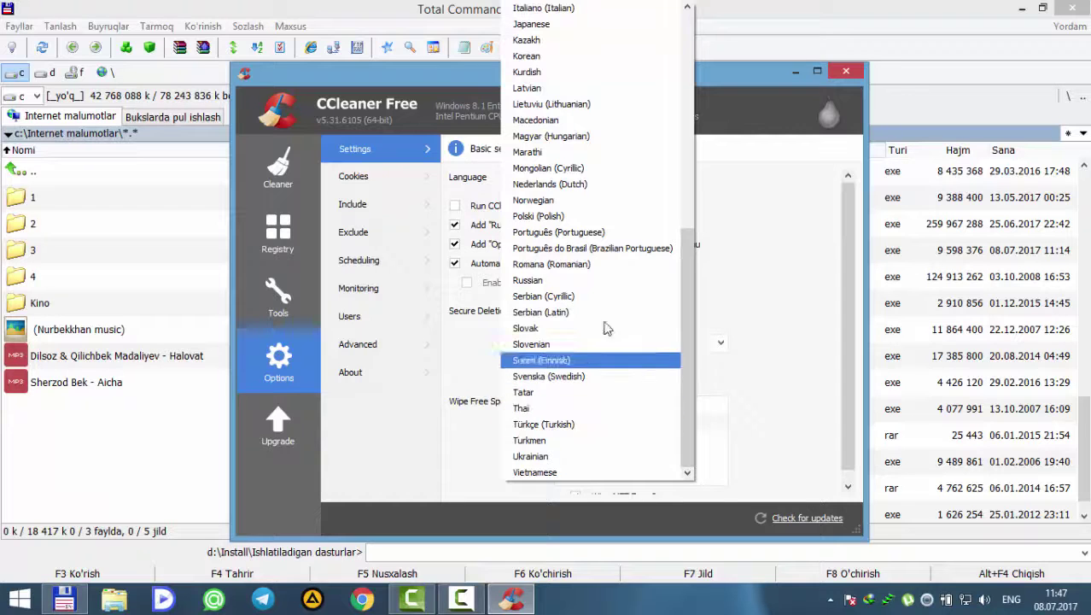
click(593, 281)
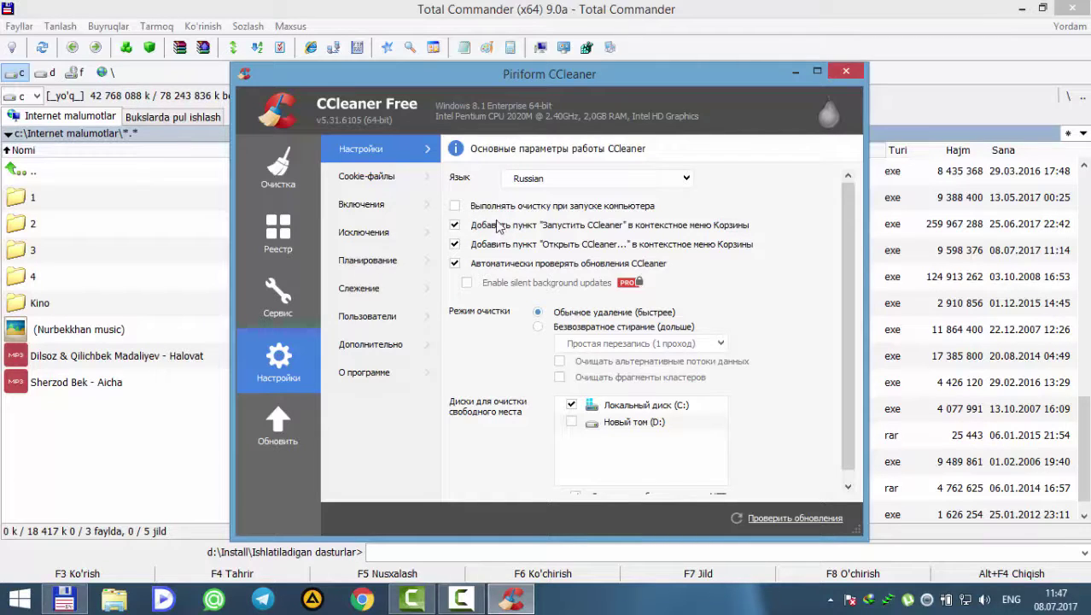
Review CCleaner's option pages for cookies, inclusions, exclusions, scheduling, monitoring, users and advanced parameters.
click(399, 177)
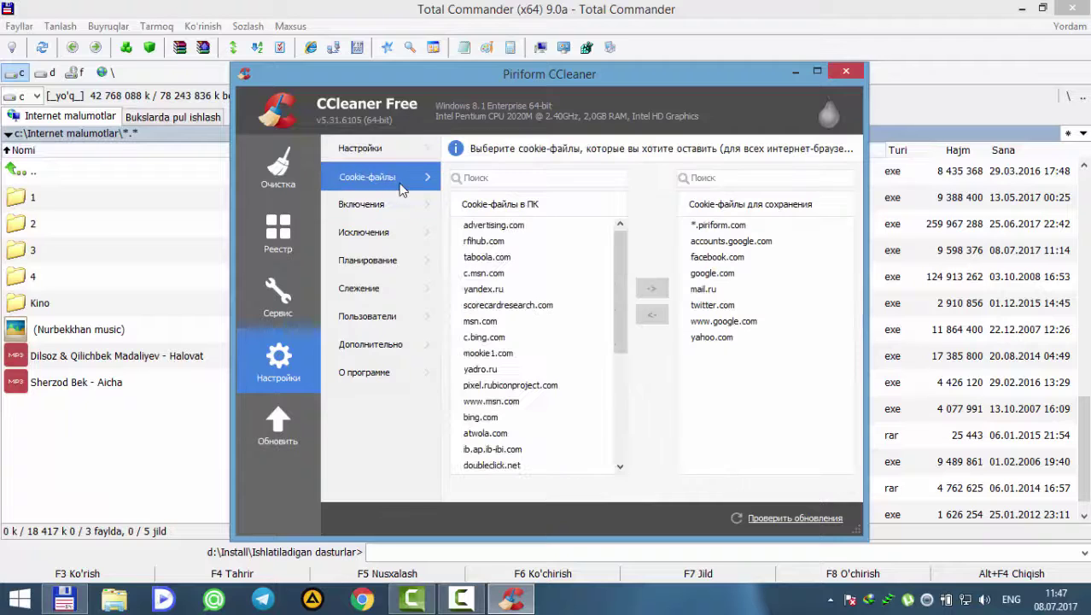
click(389, 213)
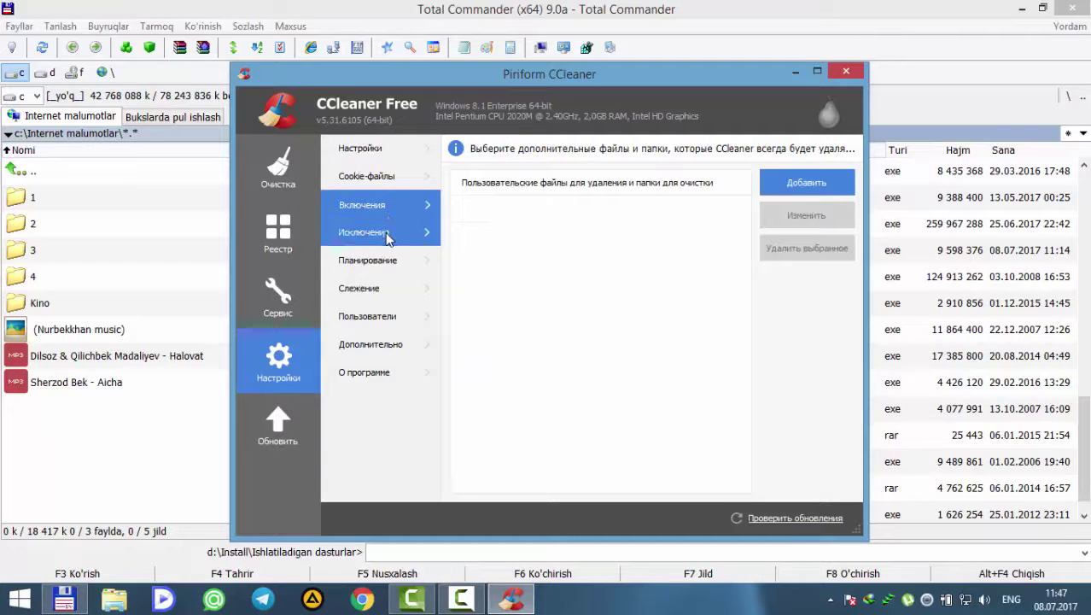
click(386, 239)
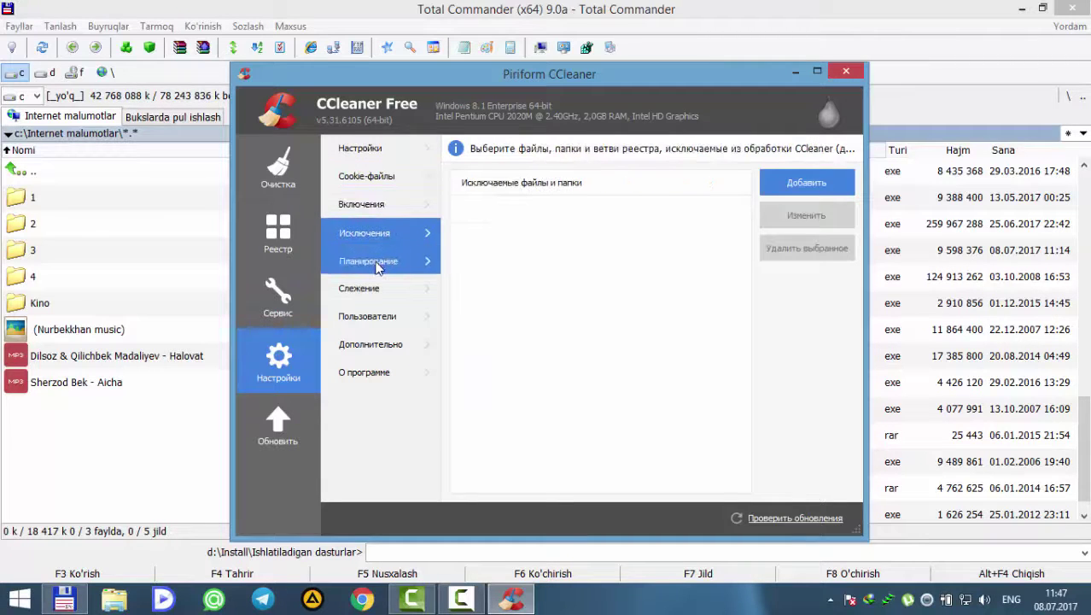
click(379, 266)
click(376, 291)
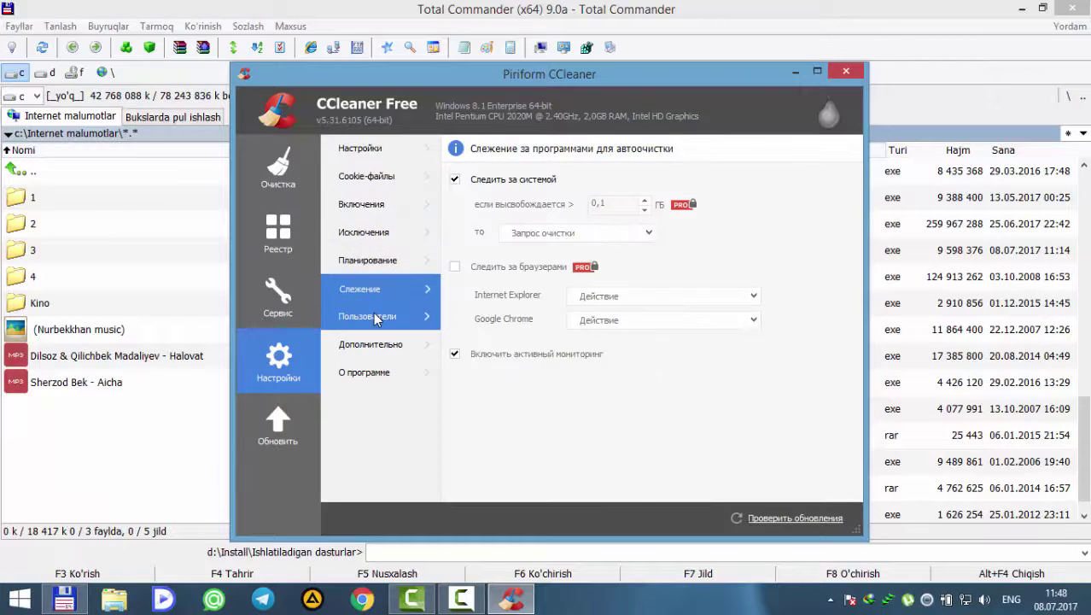
click(376, 318)
click(369, 348)
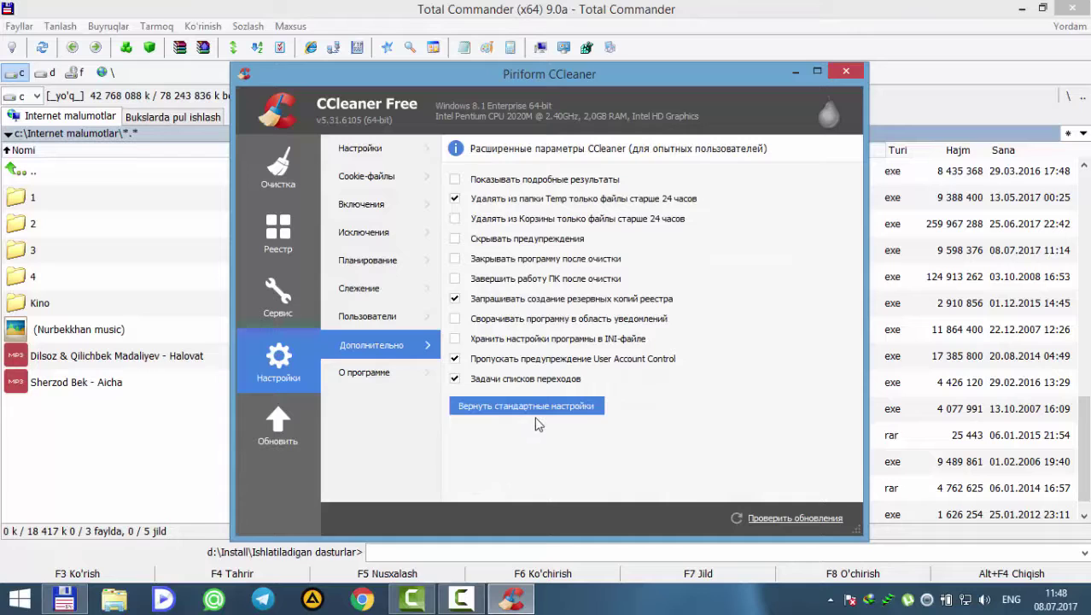
Examine the list of installed programs in the uninstall tool, from 1 Click & Lock v3.3 to the last entry.
click(302, 296)
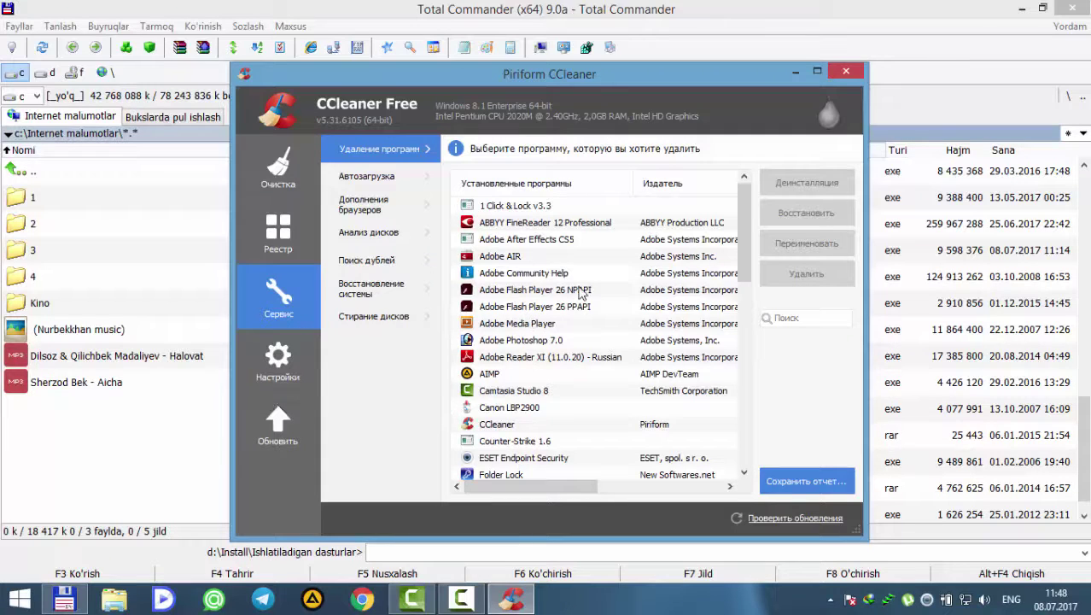
click(522, 258)
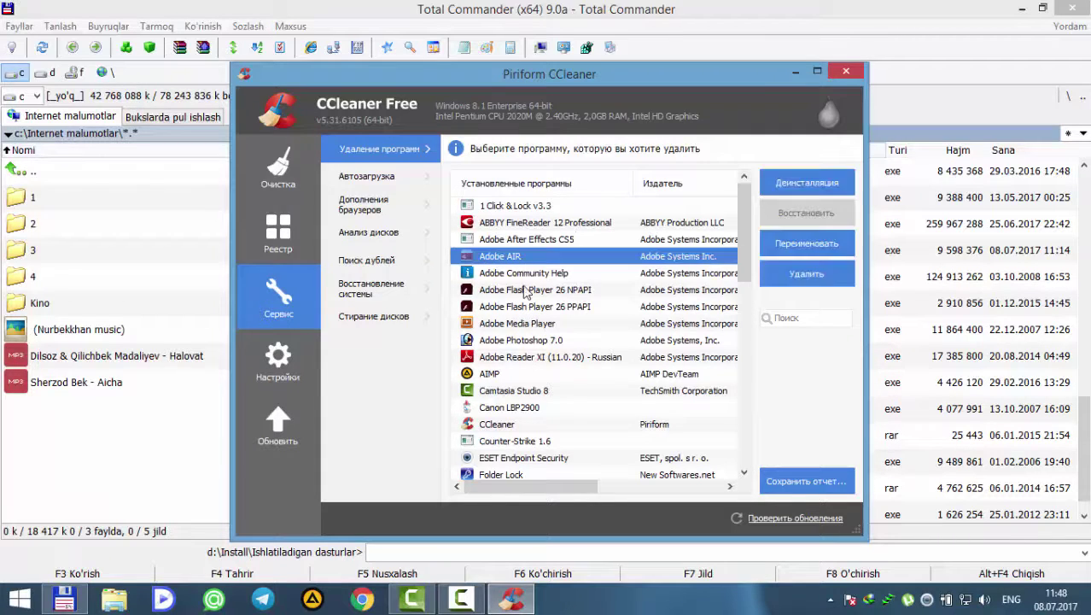
click(526, 291)
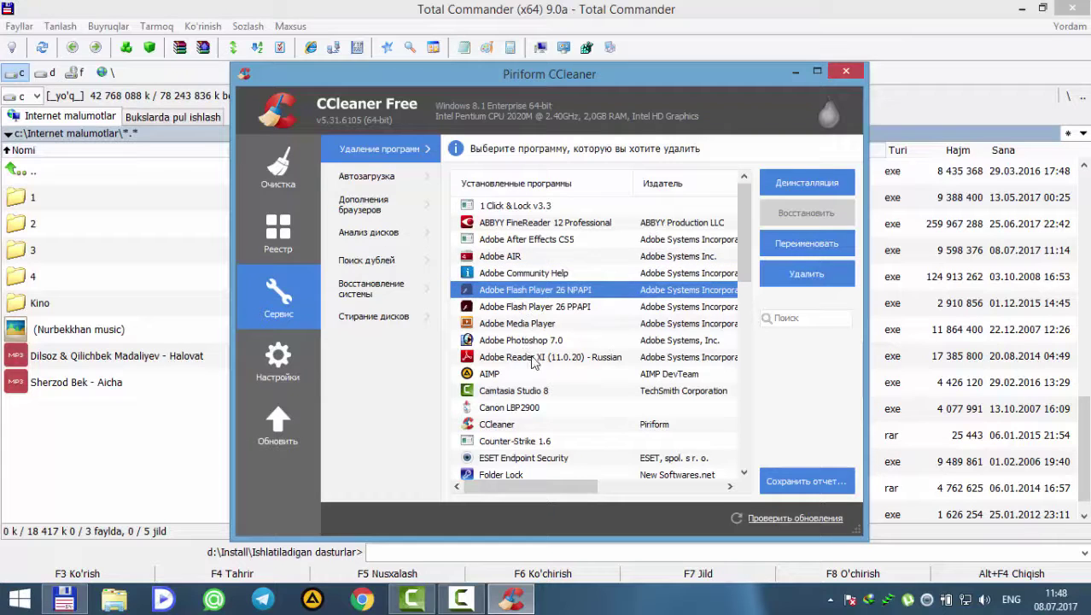
click(533, 357)
click(529, 408)
click(535, 292)
click(549, 258)
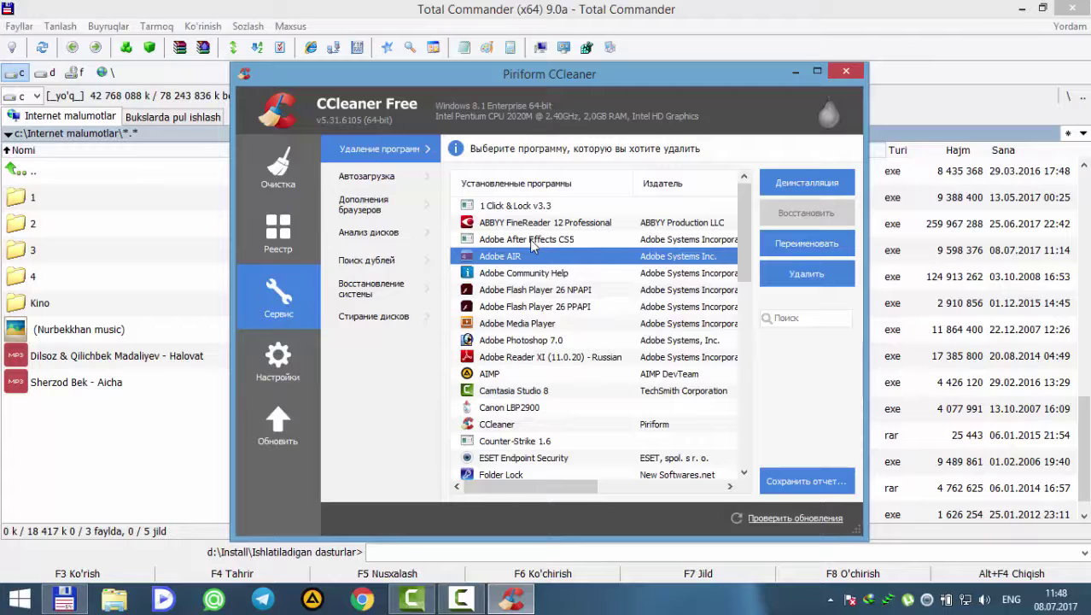
click(533, 241)
scroll(580, 281, down, 2)
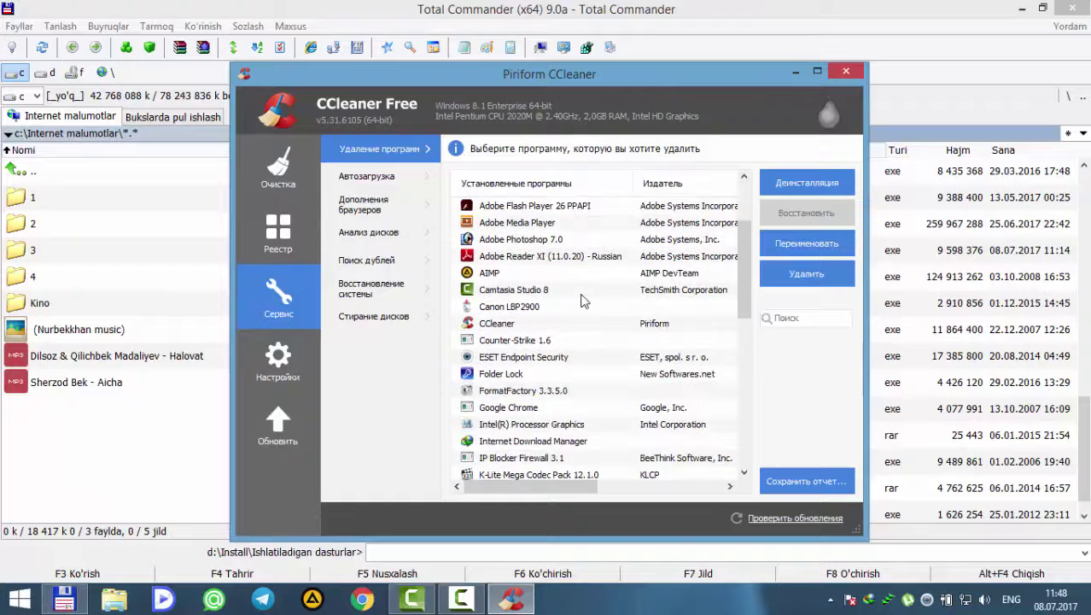
scroll(582, 300, up, 2)
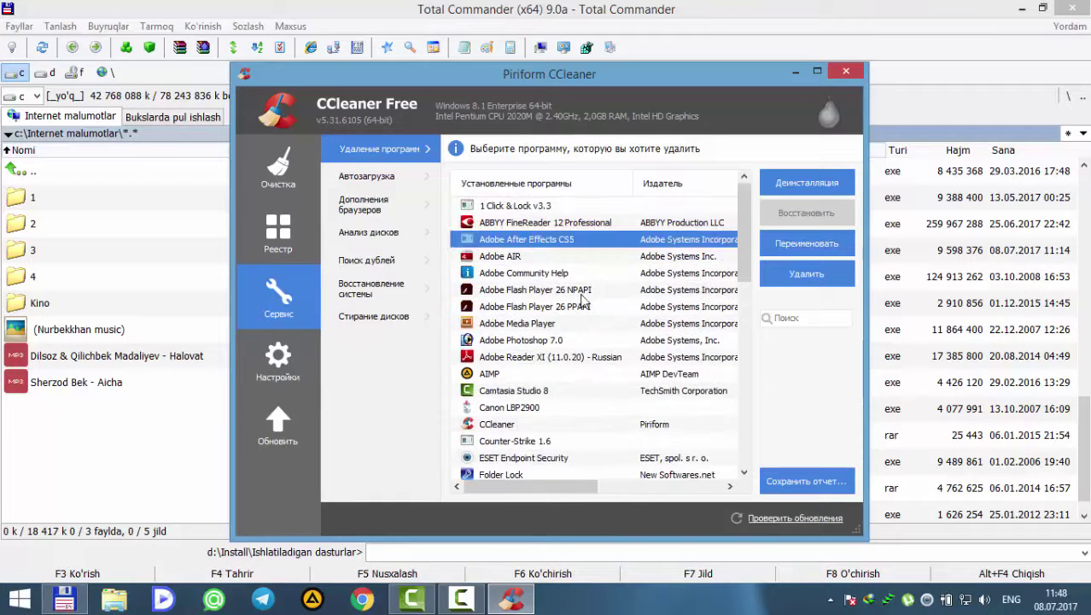
click(499, 273)
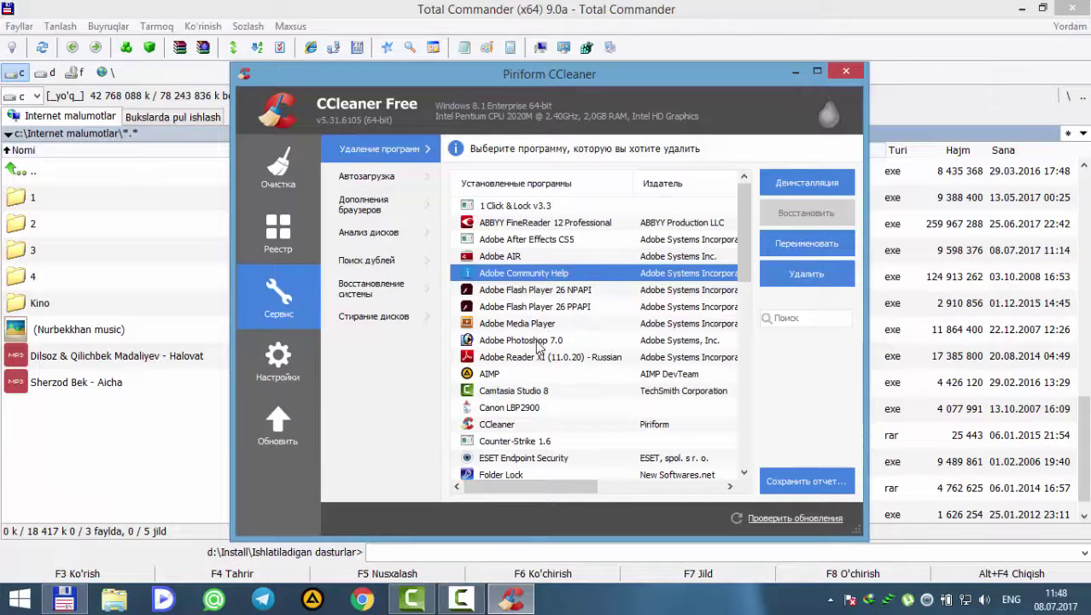
scroll(541, 329, down, 10)
scroll(538, 361, down, 3)
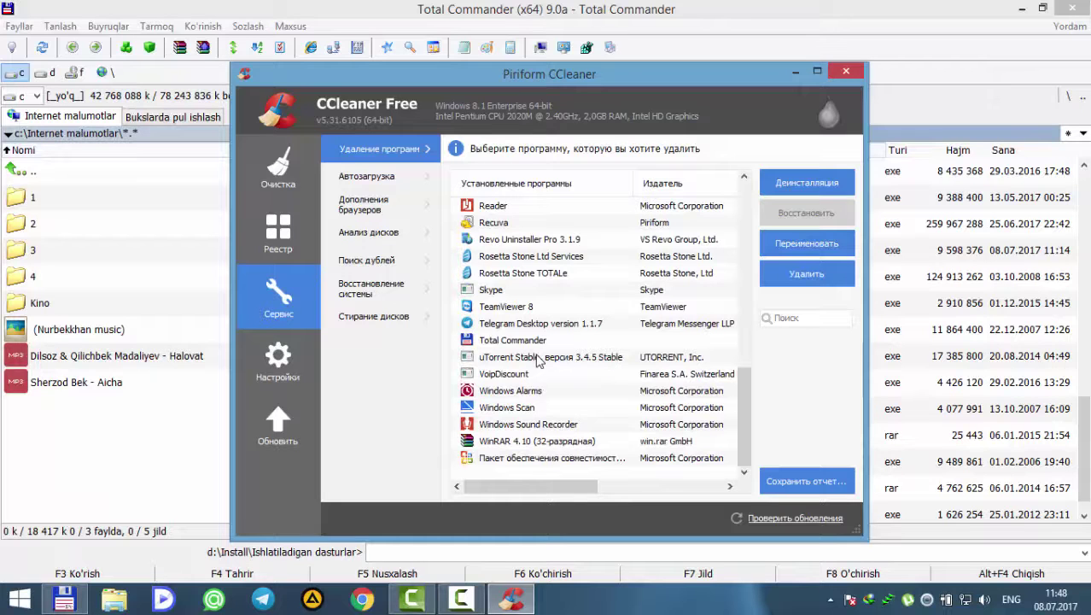
scroll(538, 361, up, 10)
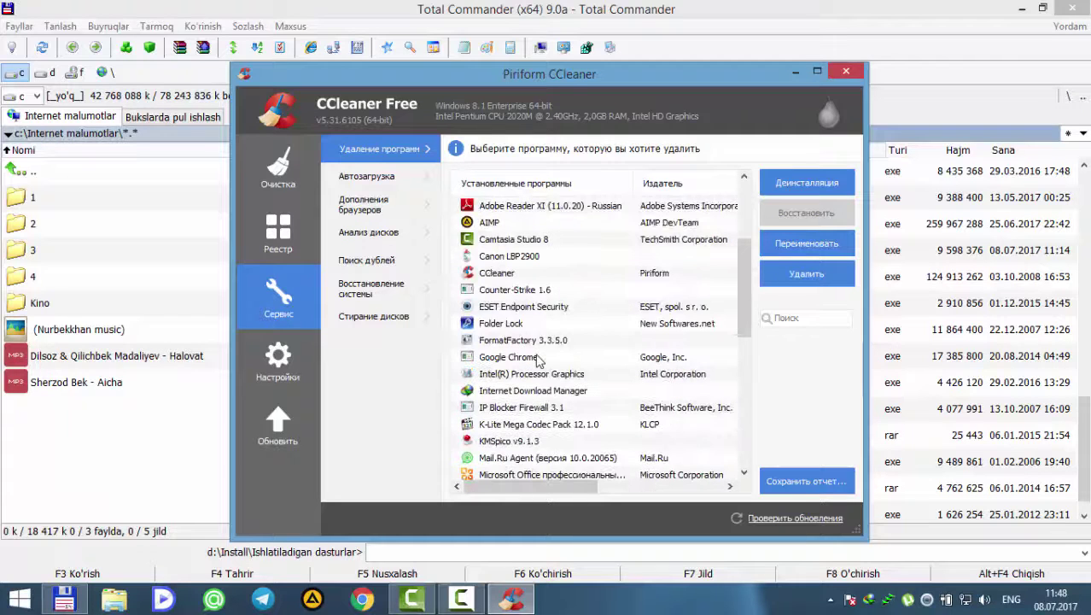
scroll(538, 360, up, 3)
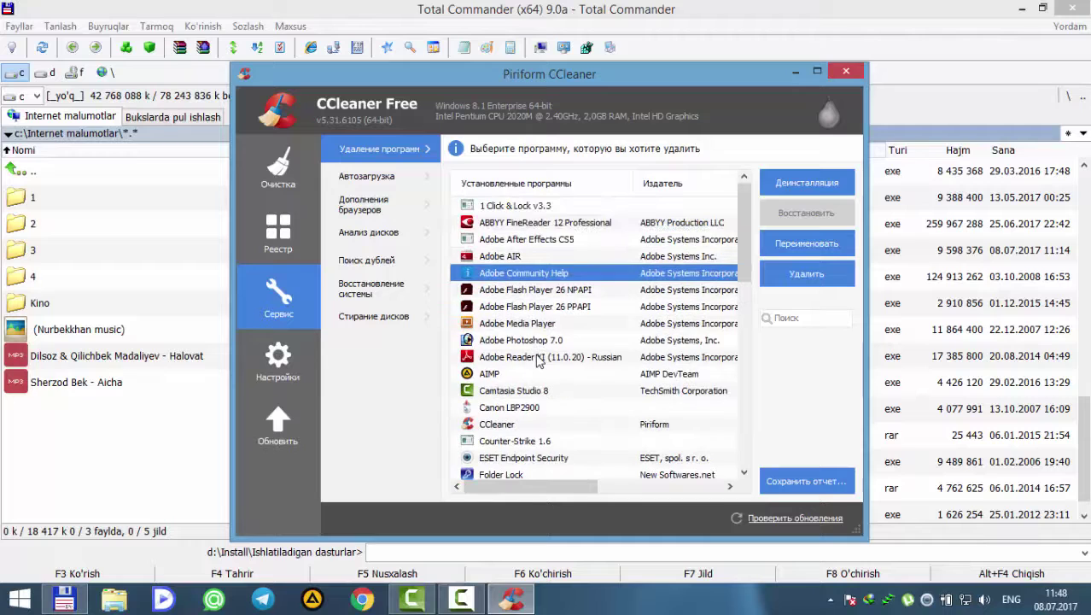
click(499, 210)
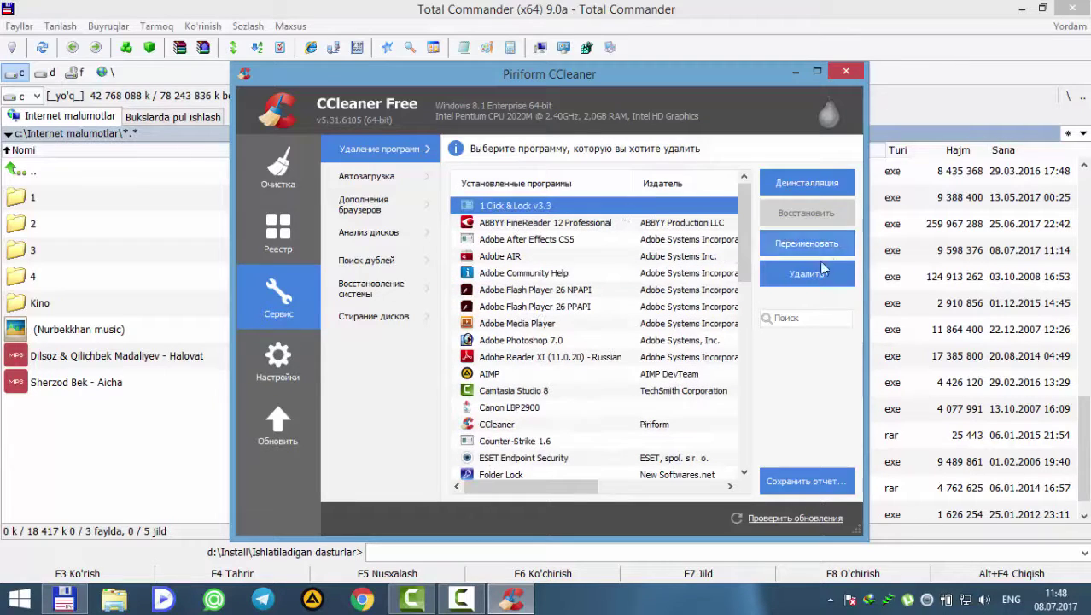
Look over the Windows startup programs, the registry integrity checks, and the Windows and application cleaning items.
click(370, 179)
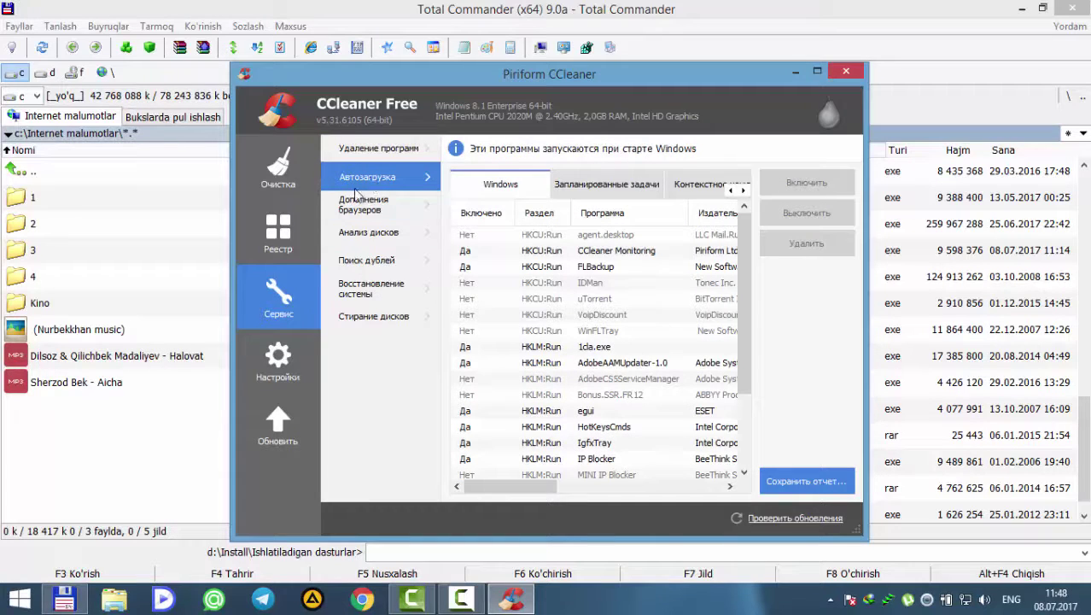
click(262, 232)
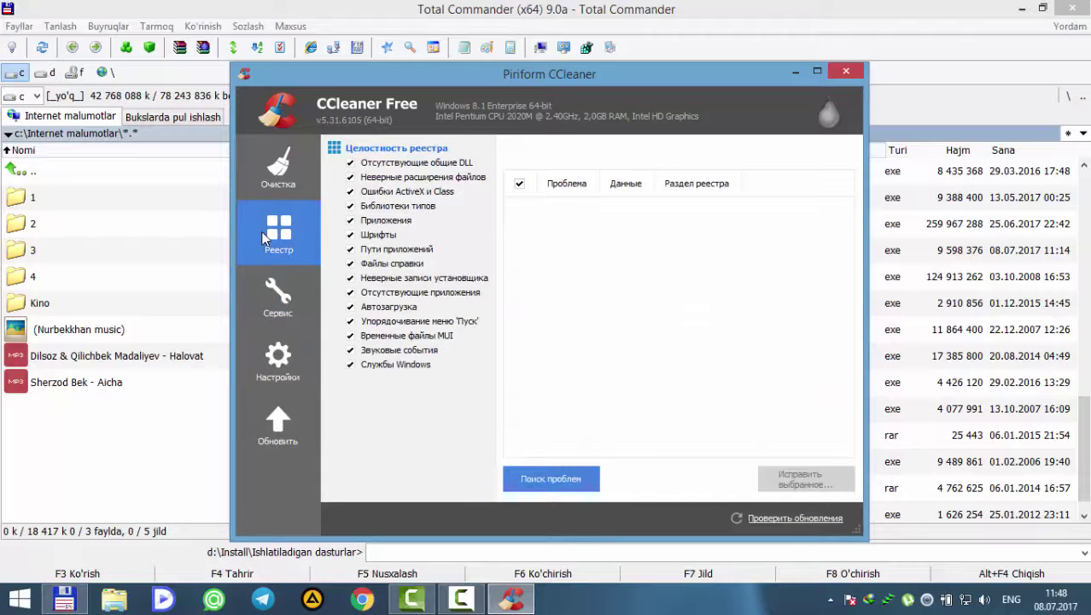
click(267, 169)
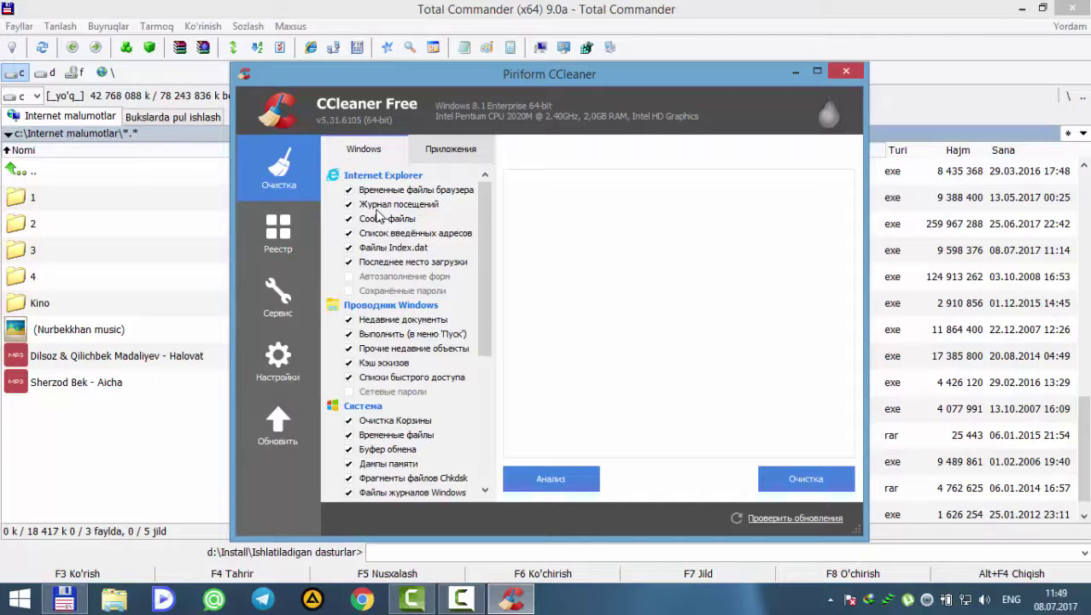
click(434, 153)
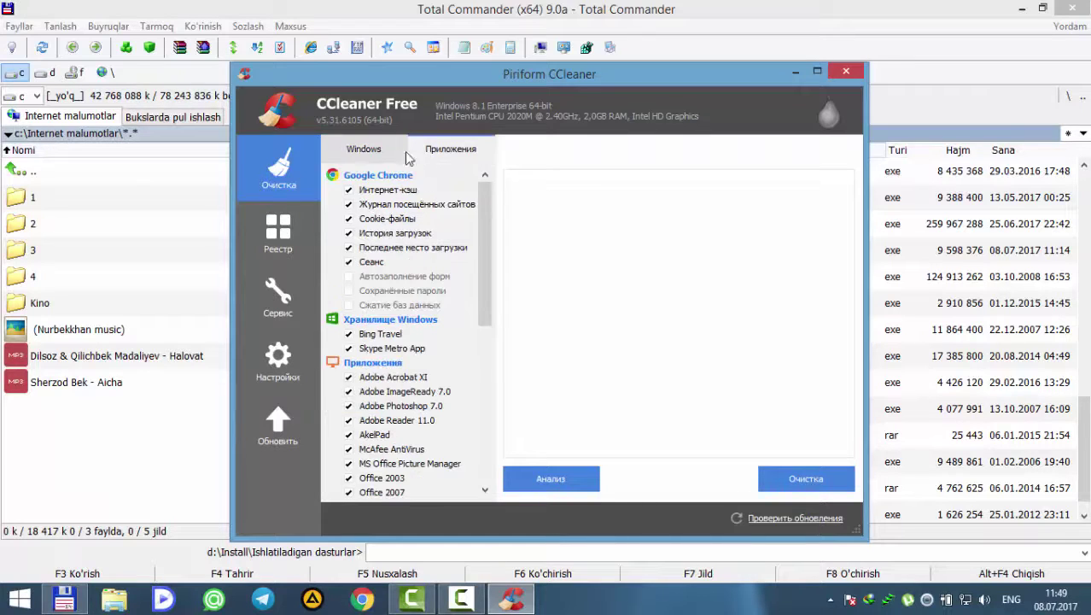
Examine the full lists of Windows and application cleaning items, from Internet Explorer and Google Chrome down to the last entries.
click(393, 155)
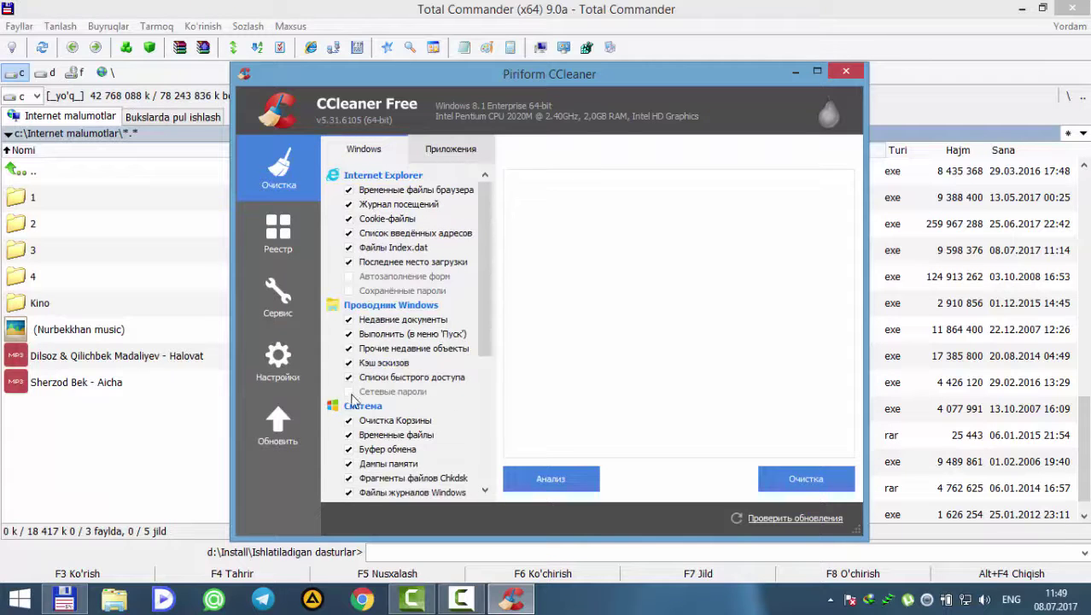
click(432, 152)
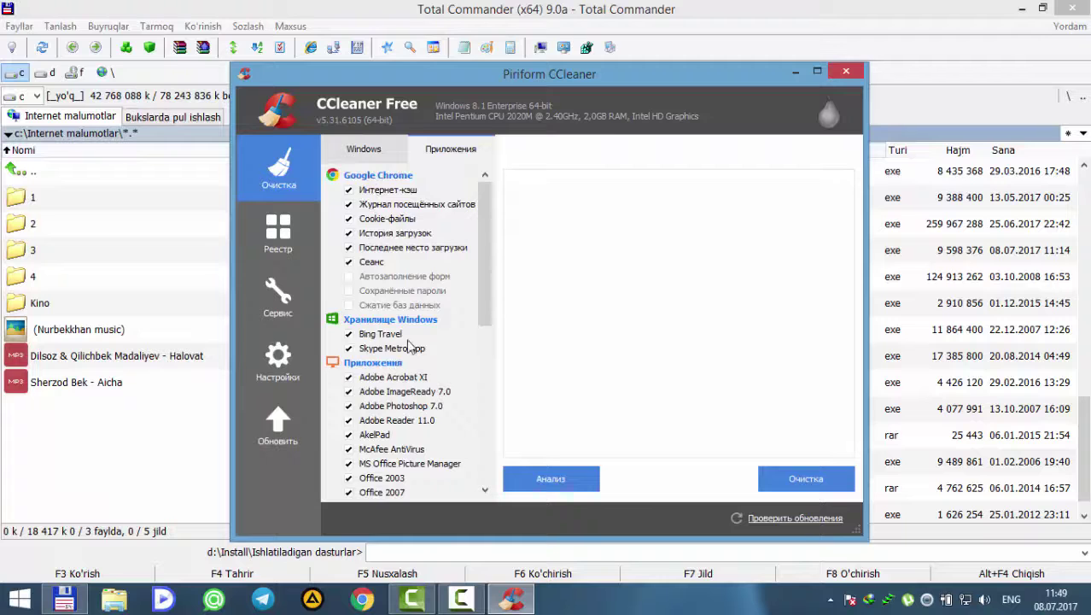
scroll(414, 364, down, 2)
scroll(414, 365, down, 5)
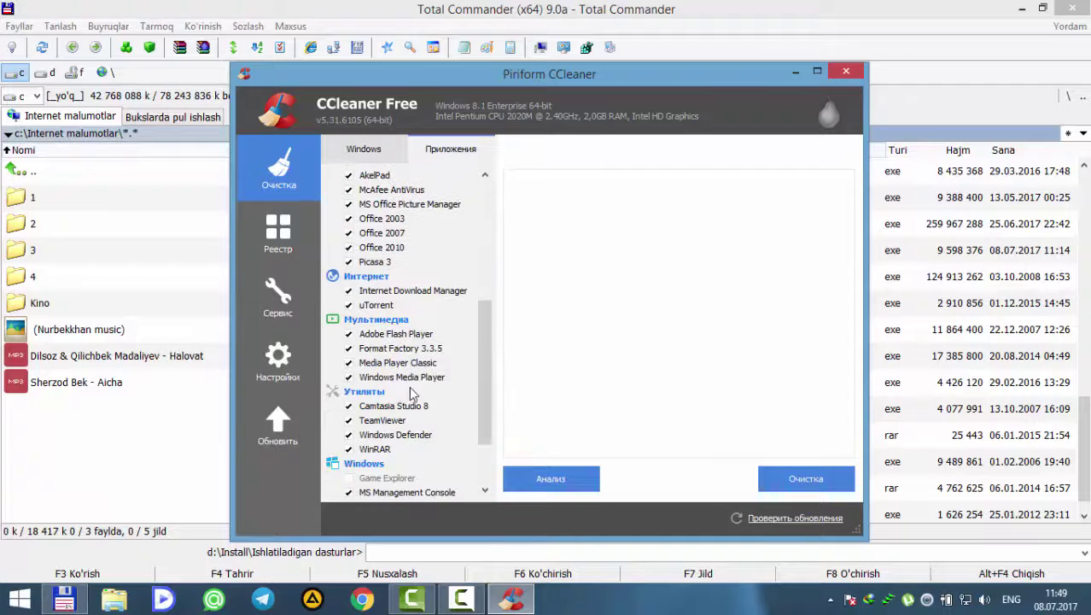
scroll(408, 397, up, 7)
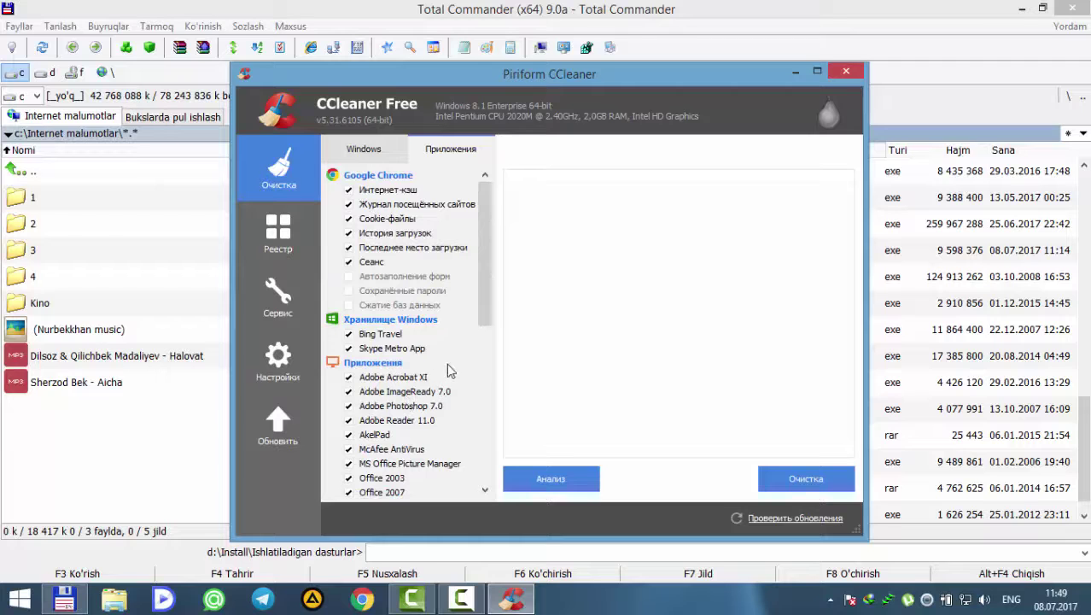
click(365, 151)
scroll(405, 374, down, 3)
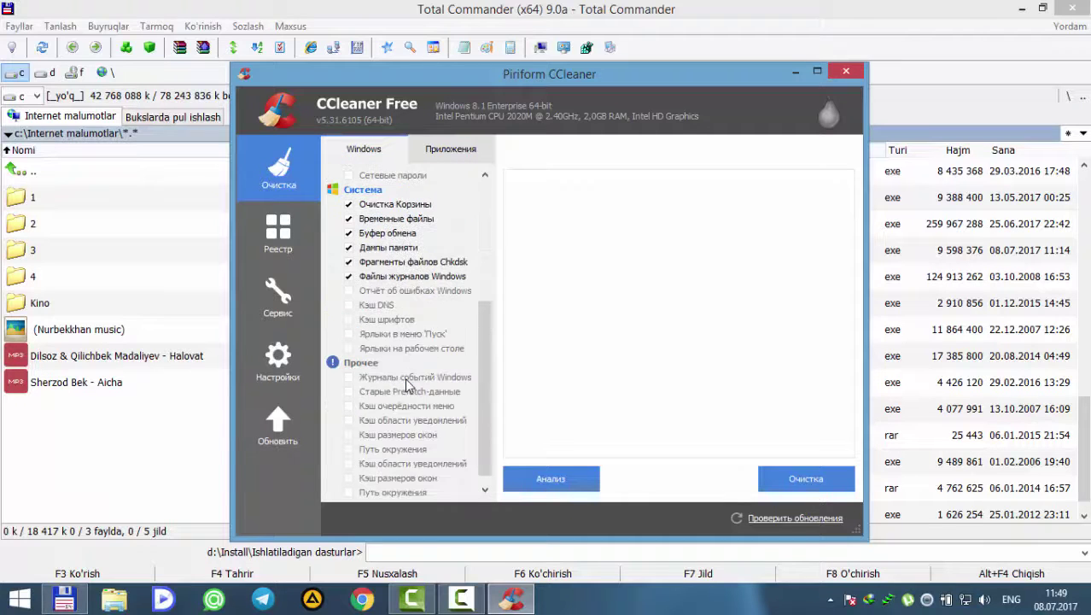
scroll(424, 372, up, 3)
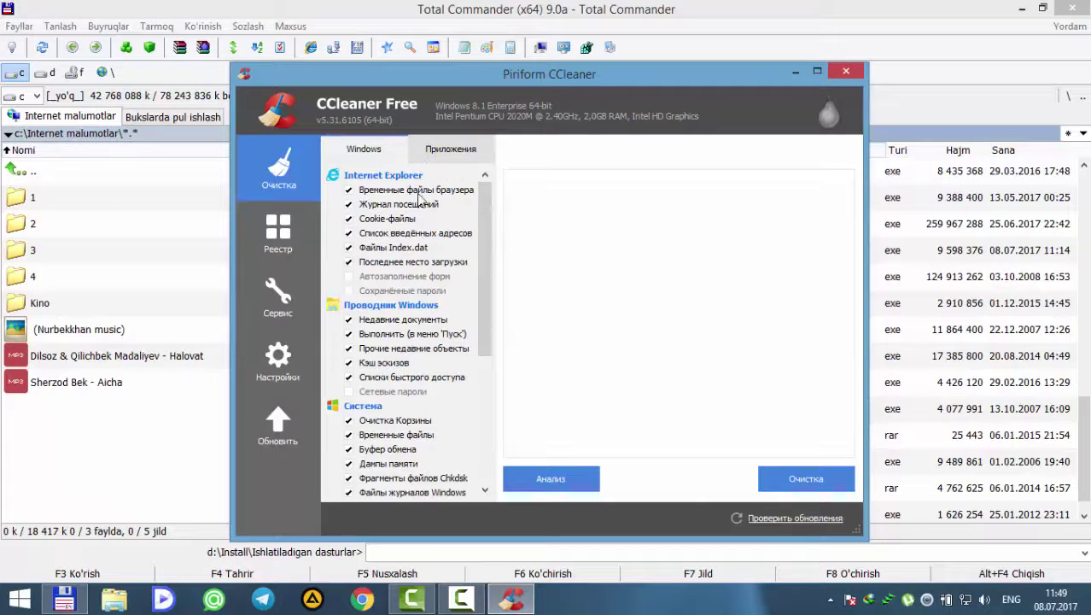
click(349, 276)
click(351, 292)
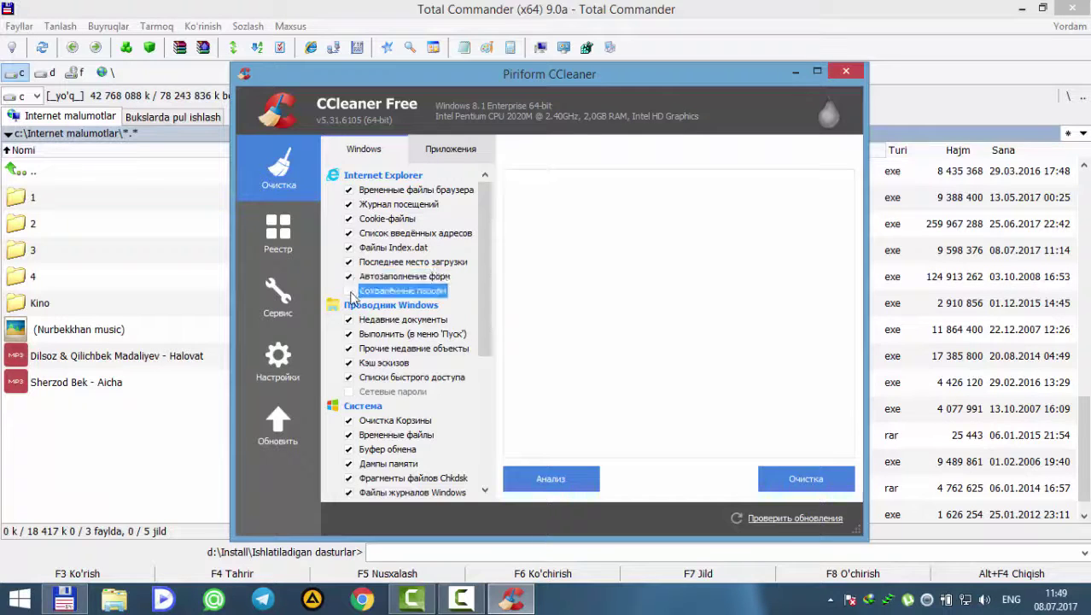
click(674, 363)
click(349, 277)
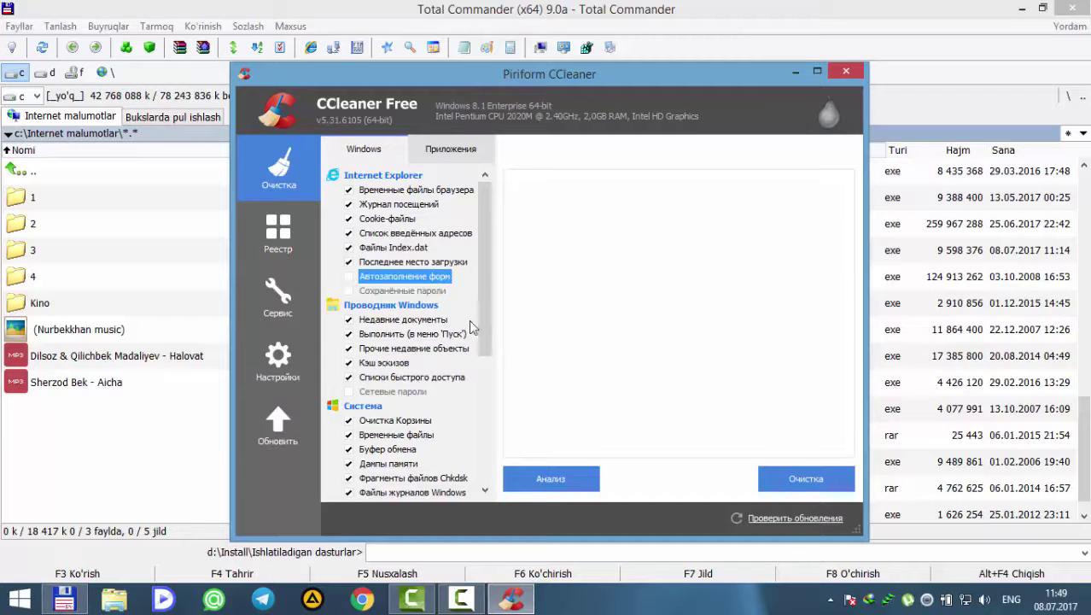
Analyze the selected Windows and application items and look over the files listed for removal.
click(446, 154)
click(560, 483)
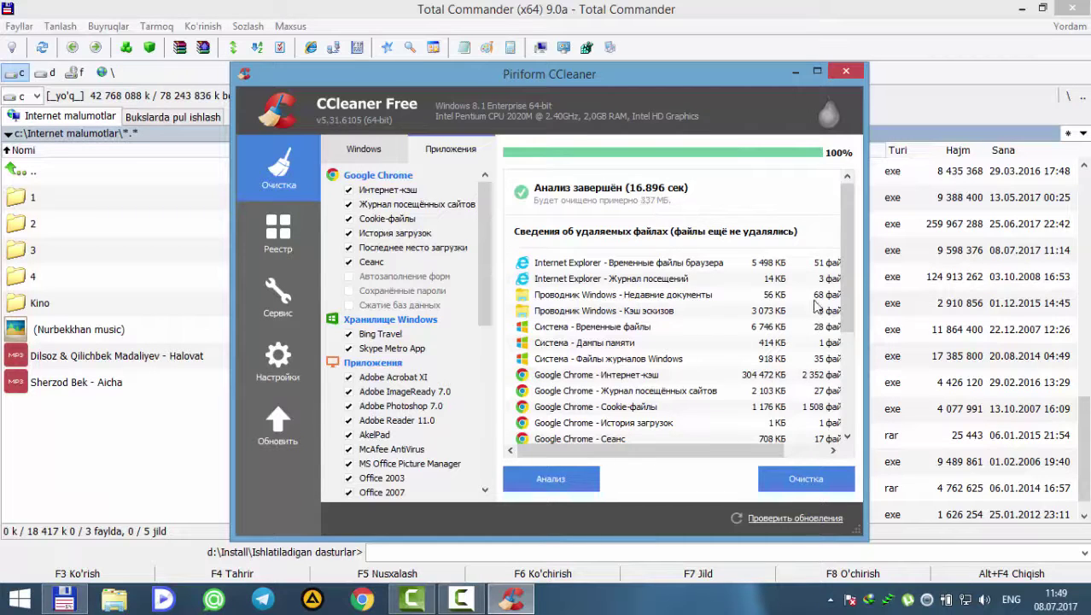
drag(847, 274, 843, 241)
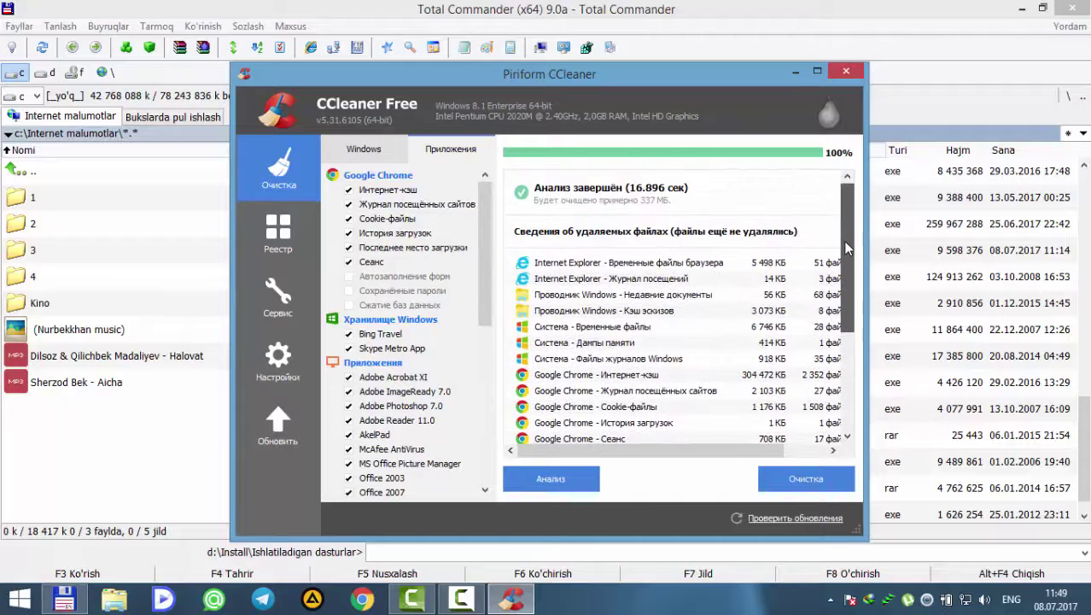
Run the cleaning of the analyzed files, confirming the deletion and choosing not to show the confirmation message again.
click(802, 485)
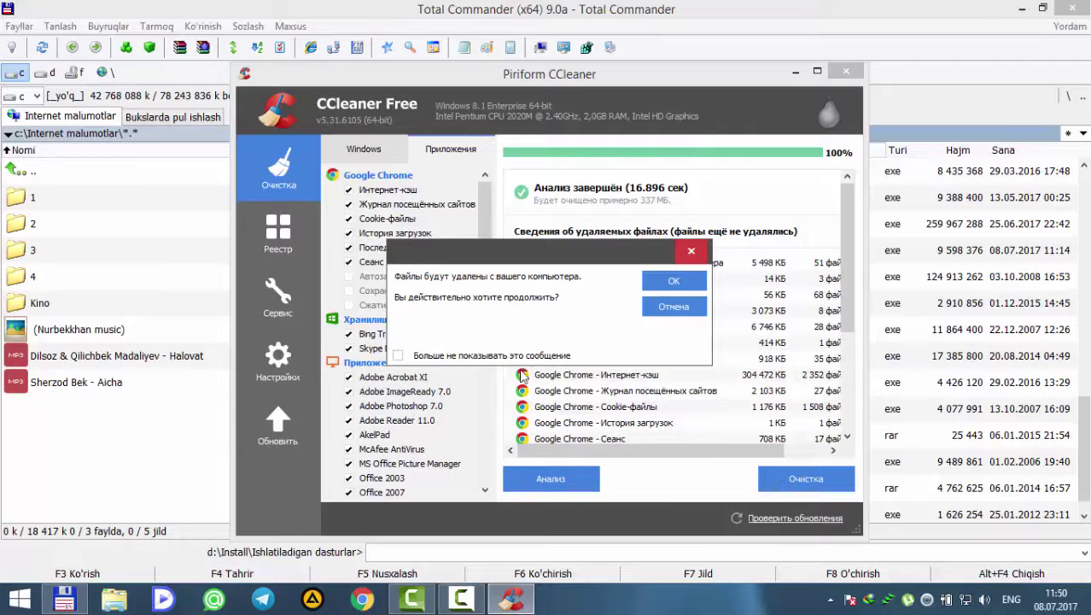
click(480, 357)
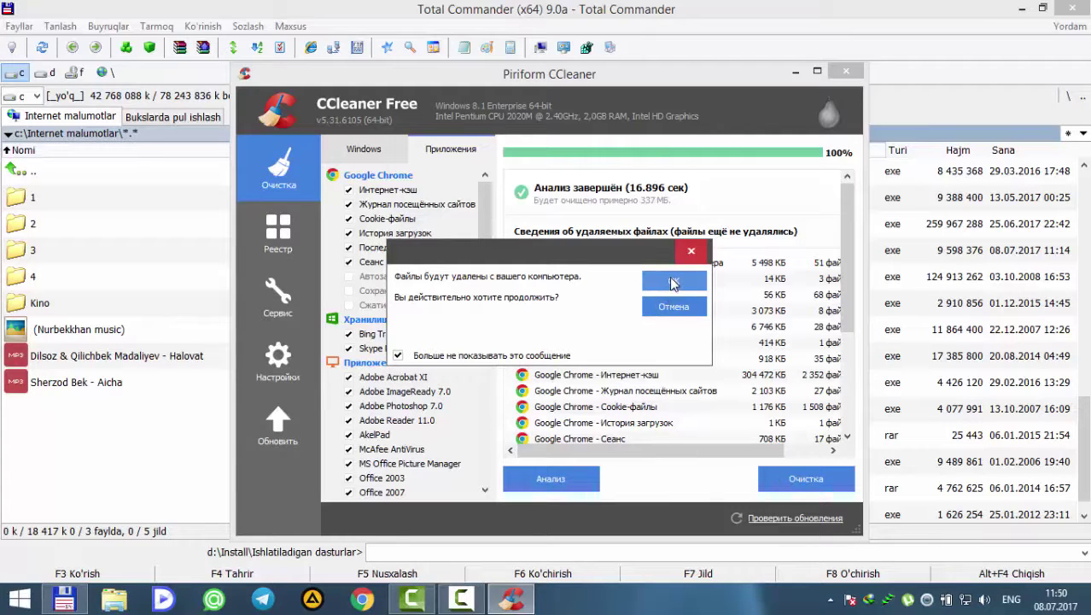
drag(468, 250, 462, 241)
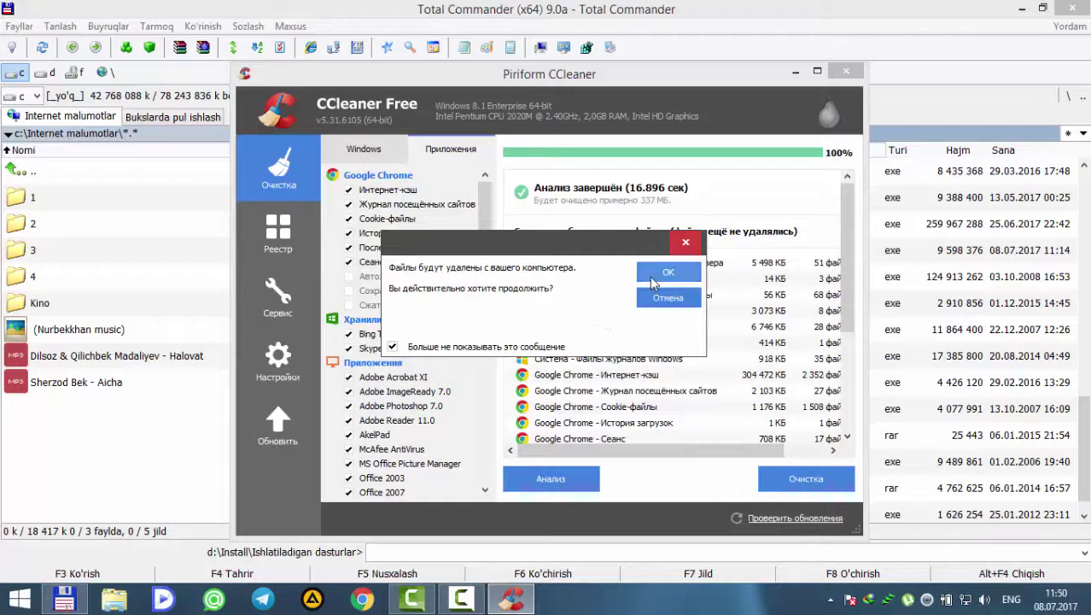
click(392, 346)
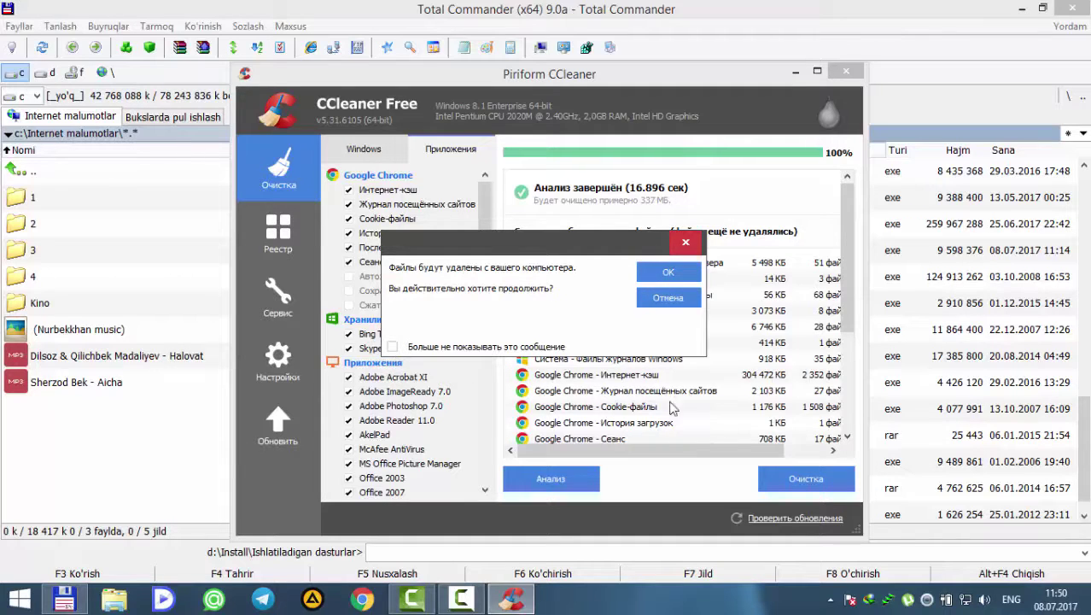
click(438, 348)
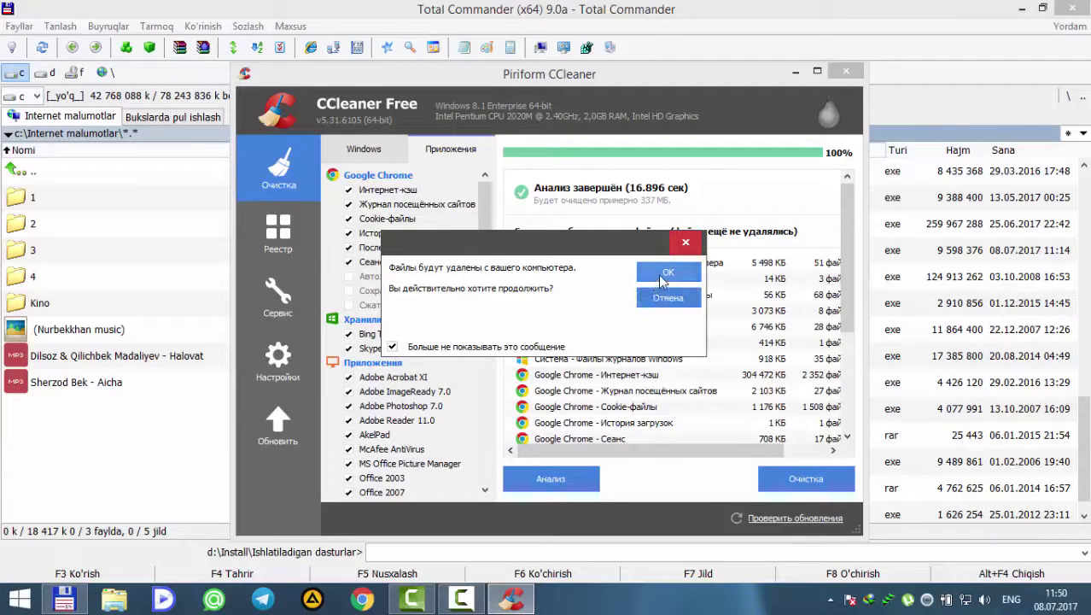
click(664, 274)
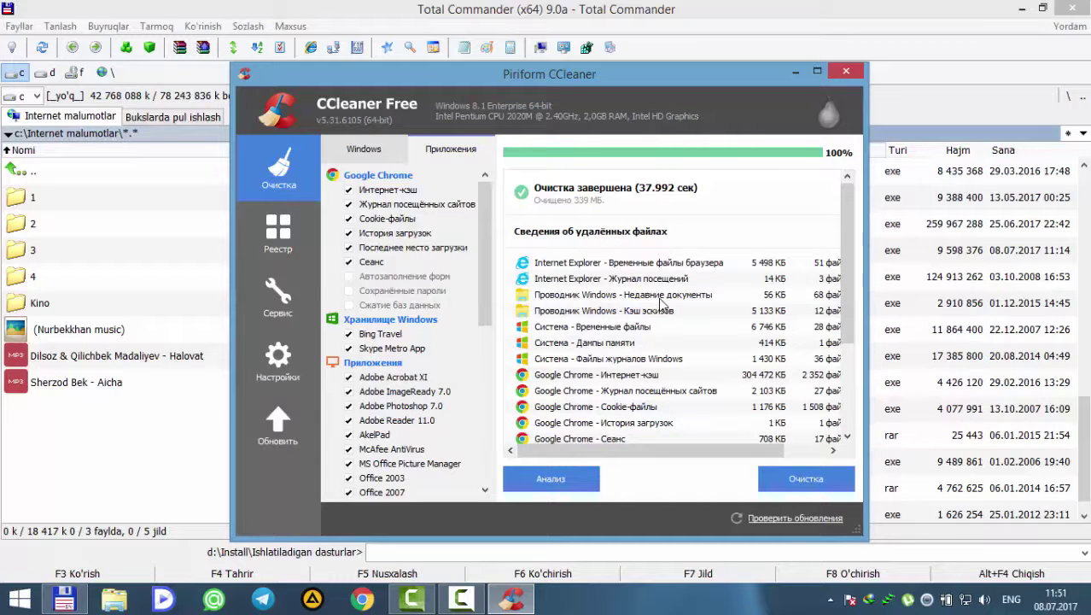
Look through the details of the deleted files, run the cleaning a second time and bring up the Windows cleaning items.
click(661, 297)
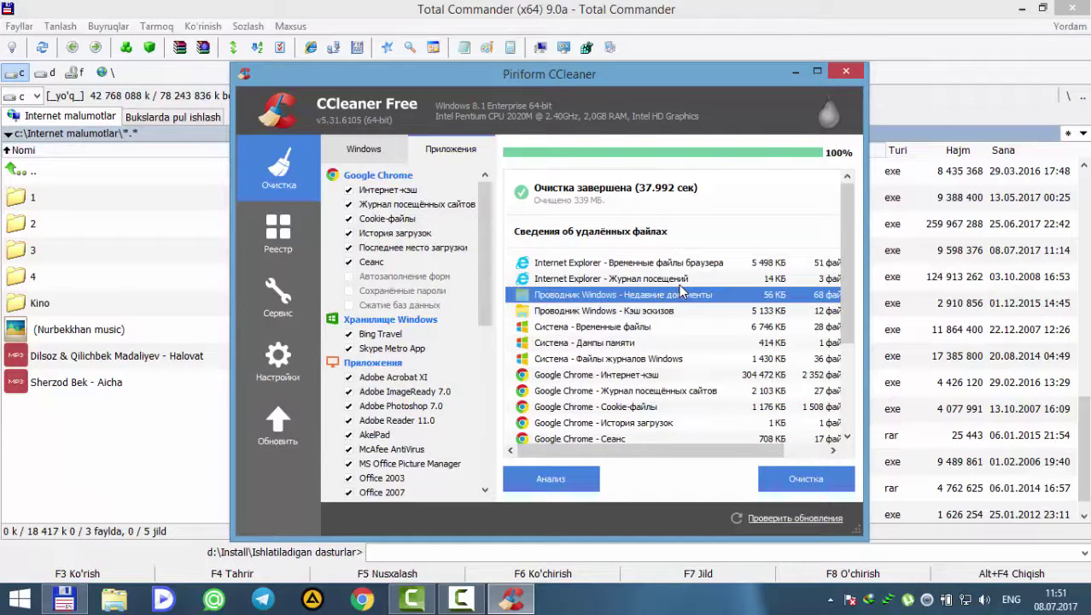
scroll(700, 316, down, 2)
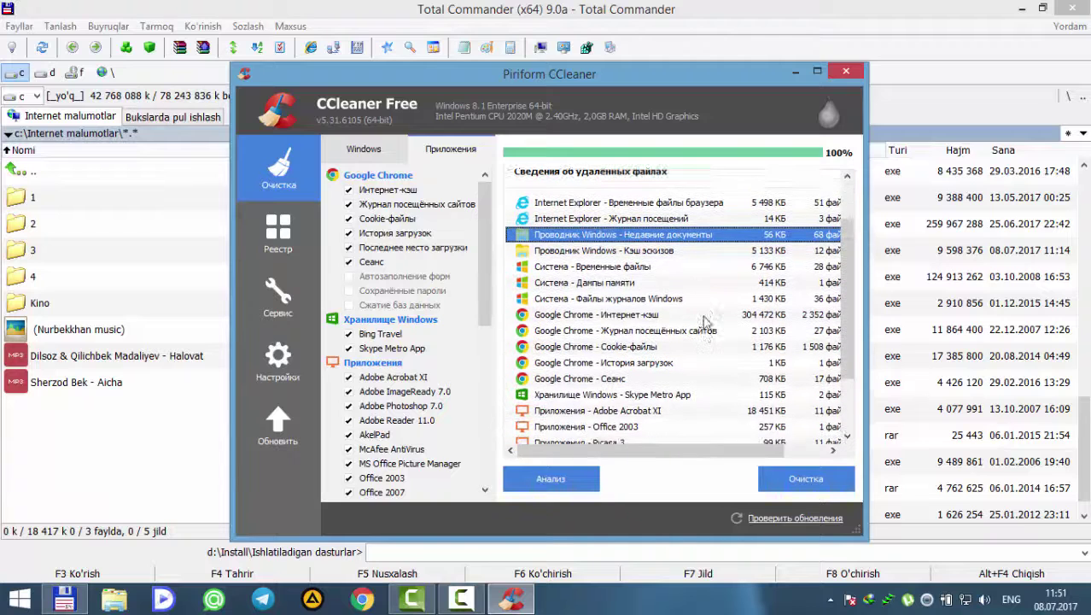
scroll(705, 321, up, 1)
click(615, 258)
scroll(616, 255, up, 1)
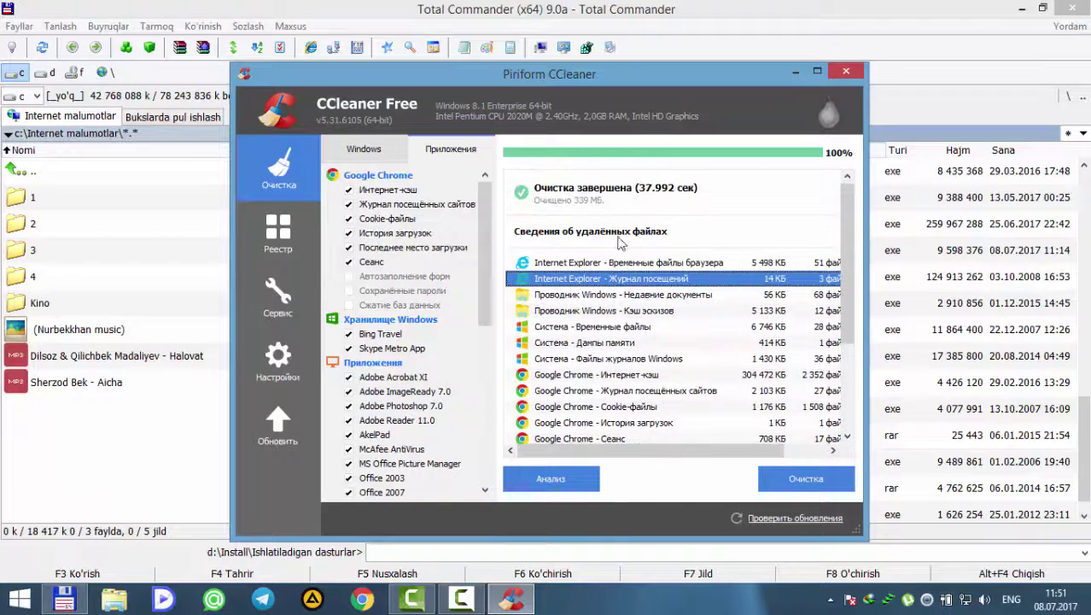
click(788, 482)
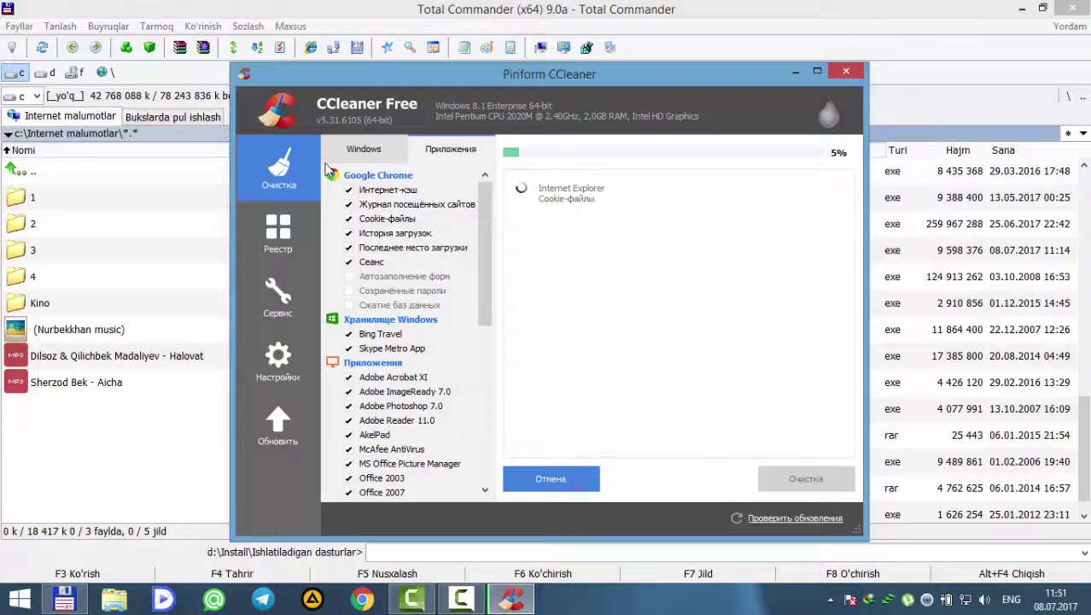
click(368, 155)
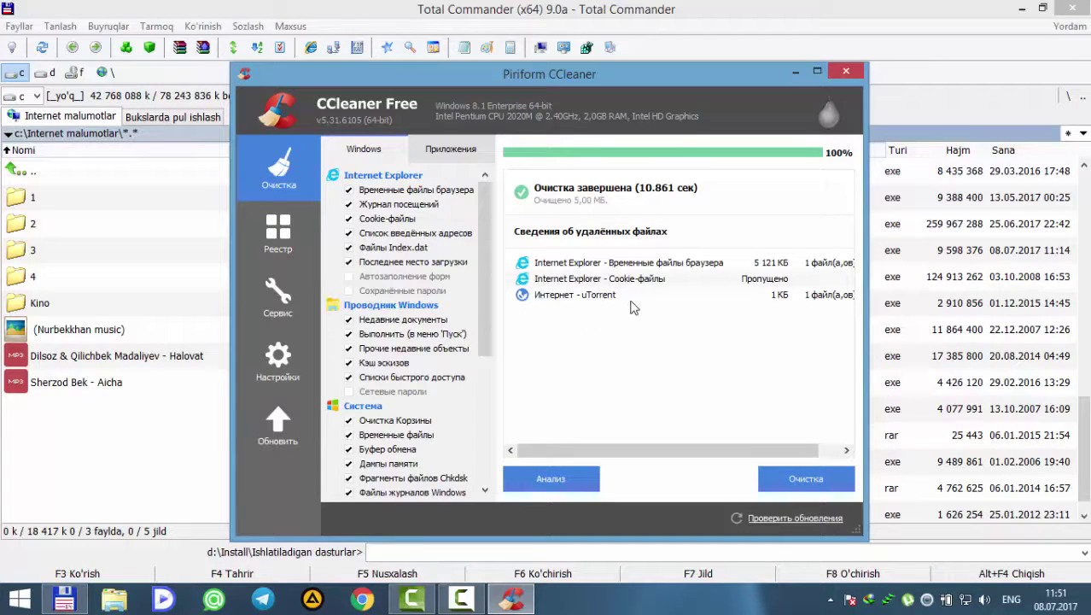
Inspect the Internet Explorer and uTorrent entries in the cleaning report and run the cleaning once more.
click(620, 263)
click(620, 279)
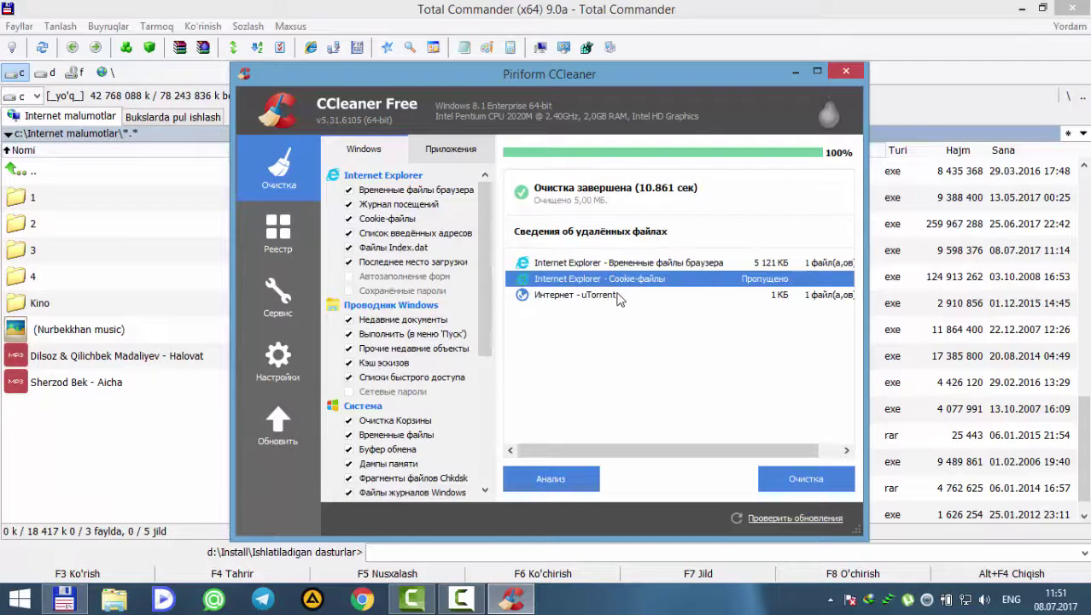
click(621, 296)
click(622, 280)
click(628, 264)
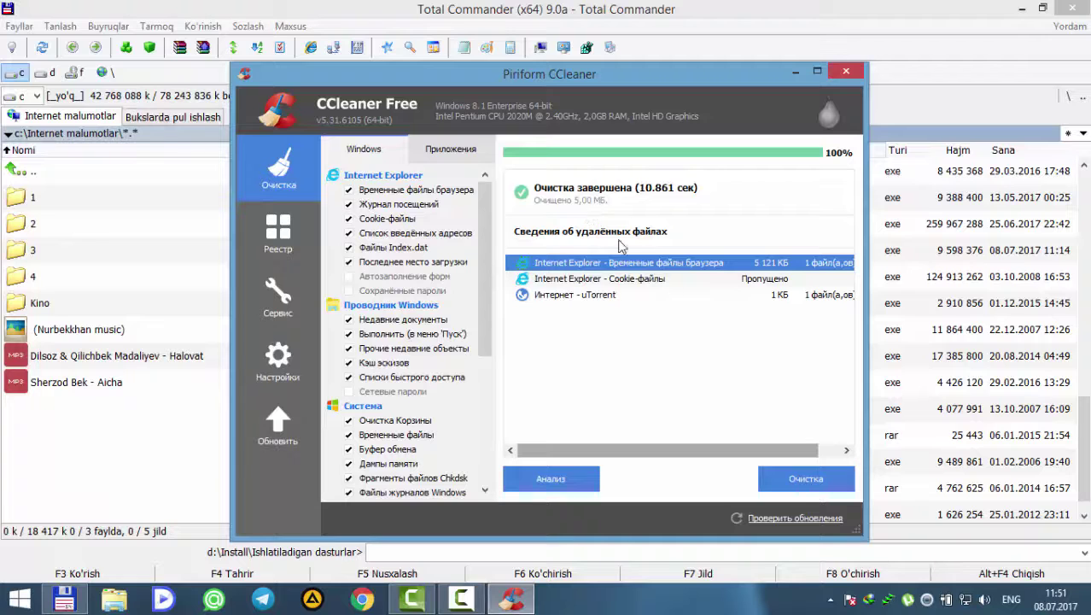
click(801, 475)
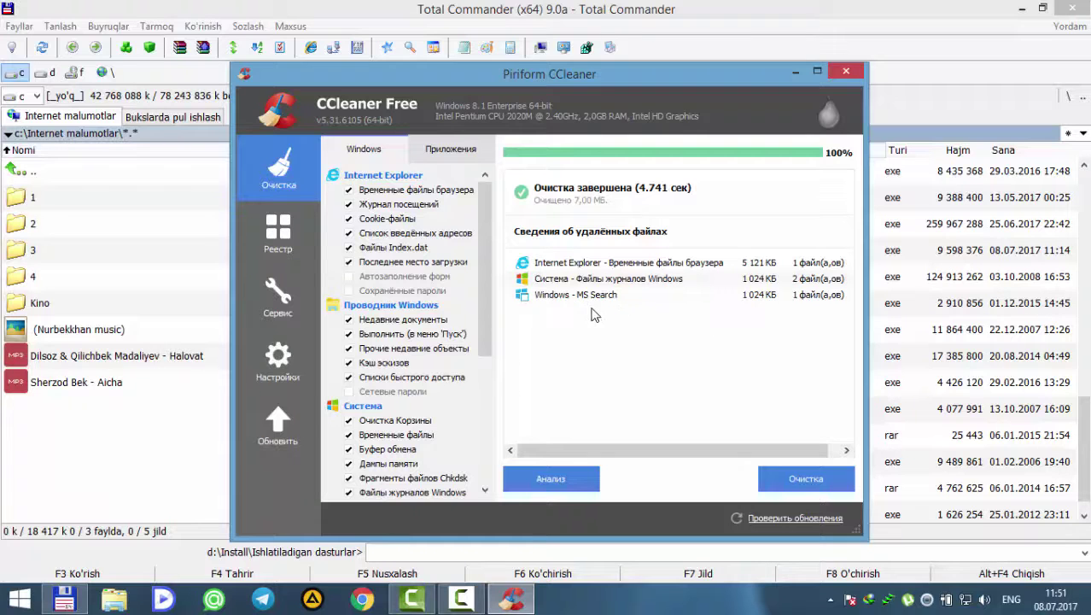
Scan the registry for problems with all integrity checks enabled and look over the resulting list.
click(312, 250)
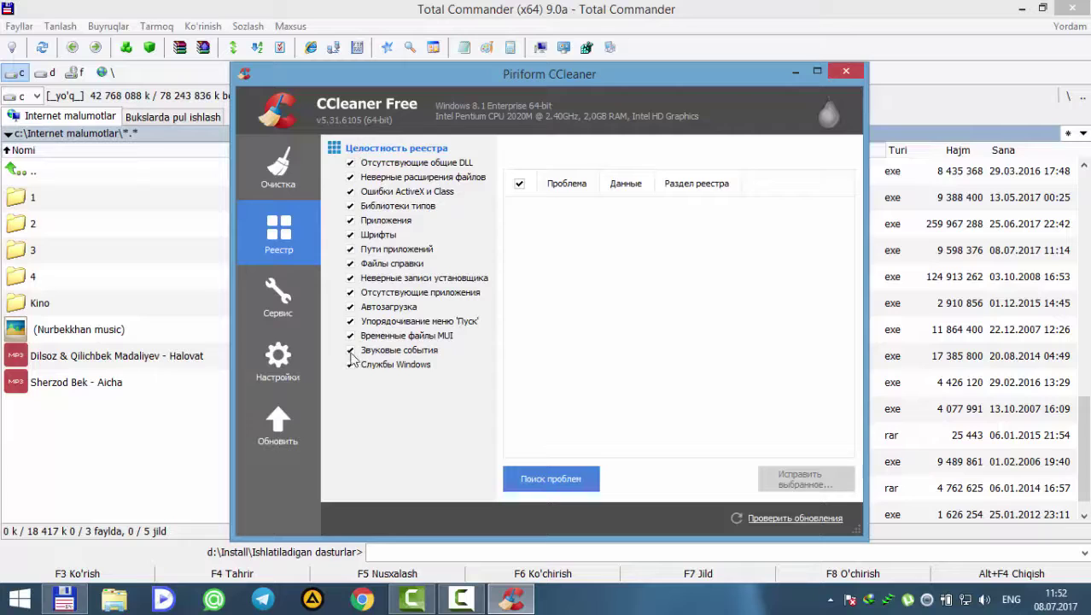
click(543, 484)
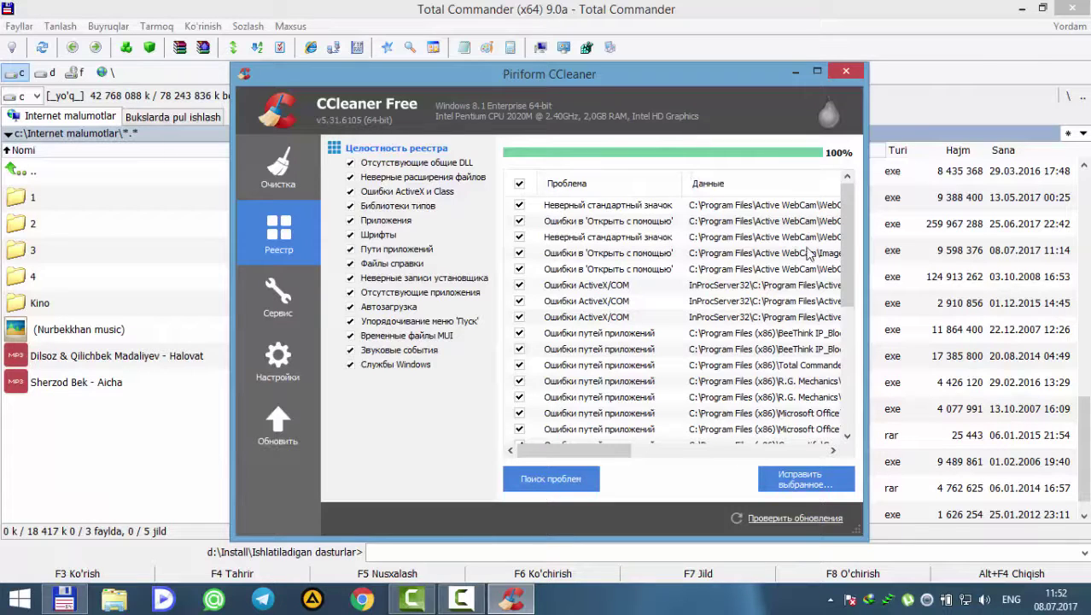
drag(845, 260, 842, 227)
Fix the selected registry problems without saving a backup, repairing the first four individually and all remaining checked ones together.
click(800, 485)
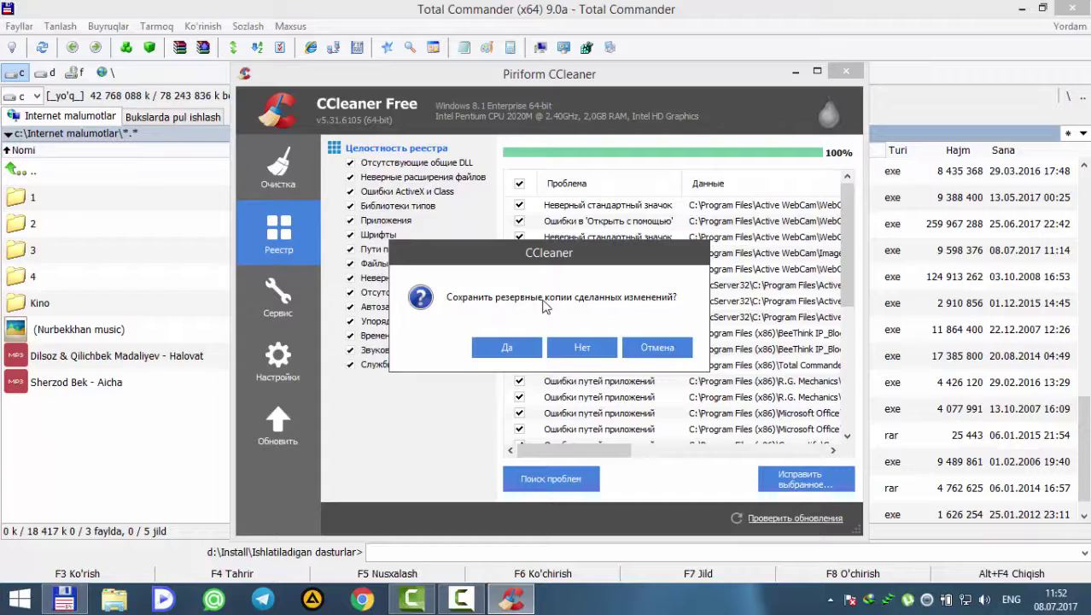
drag(554, 268, 400, 304)
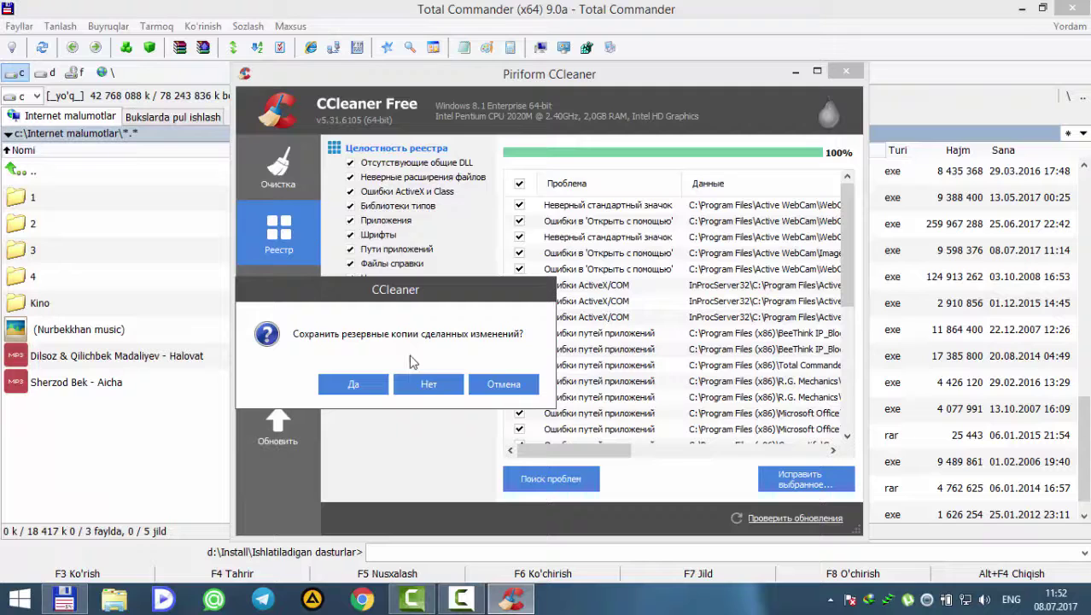
click(427, 384)
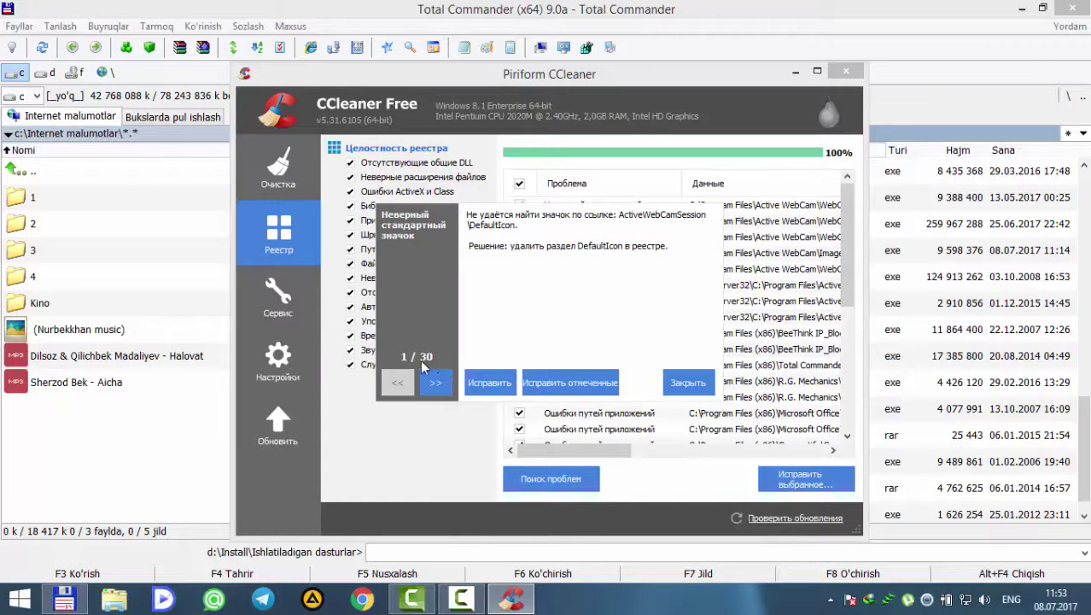
click(490, 385)
click(490, 384)
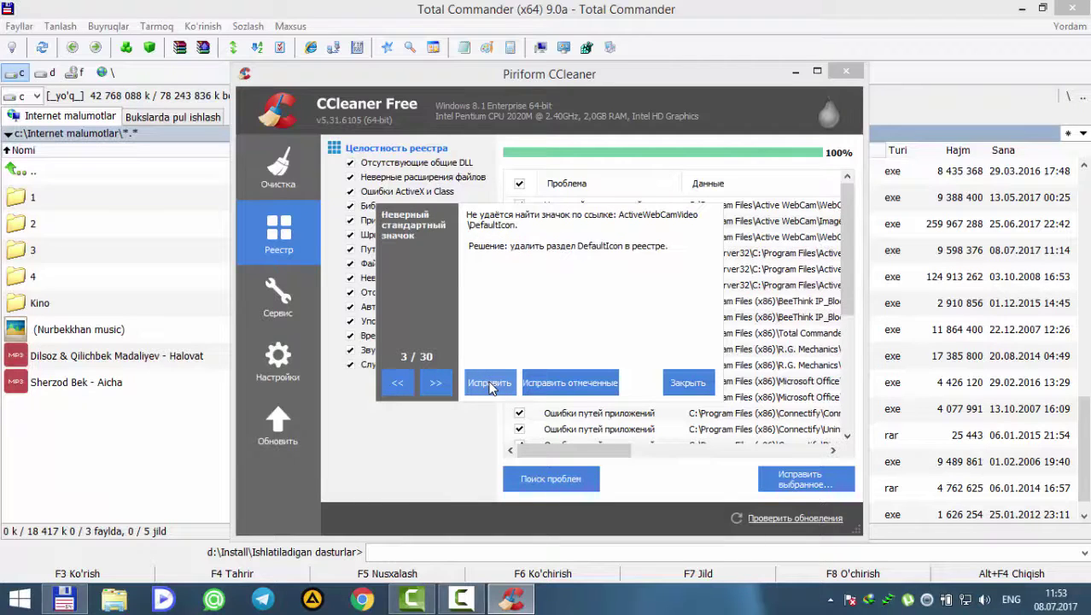
click(491, 385)
click(490, 384)
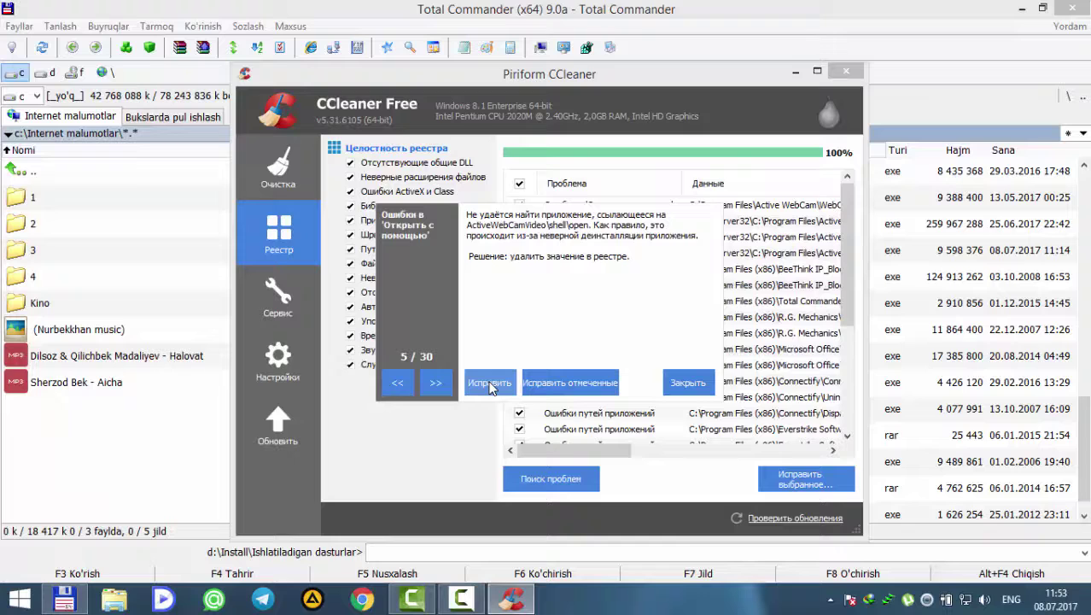
click(538, 385)
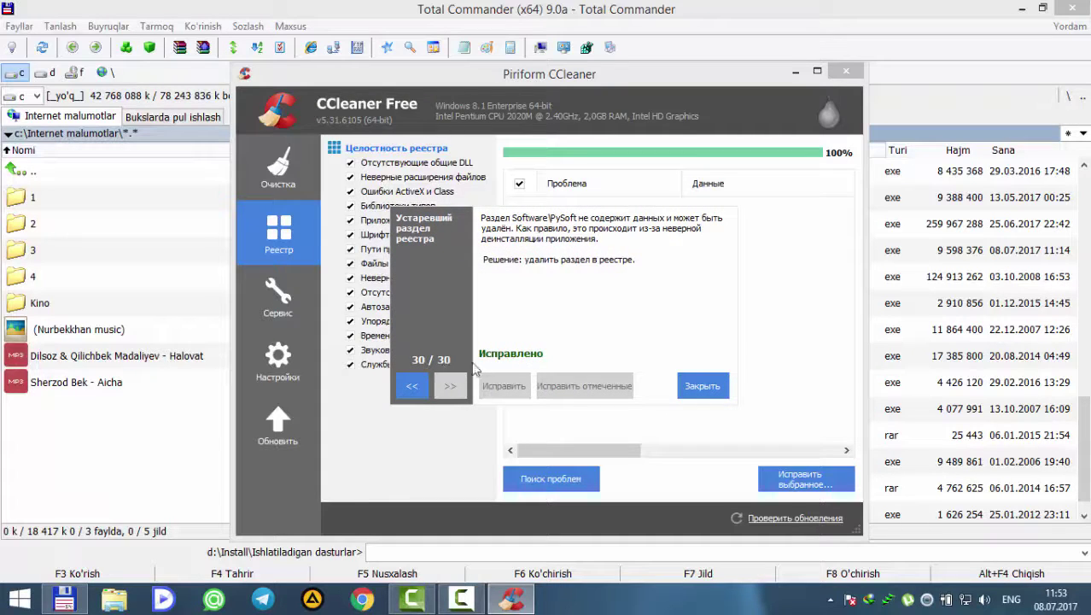
click(693, 385)
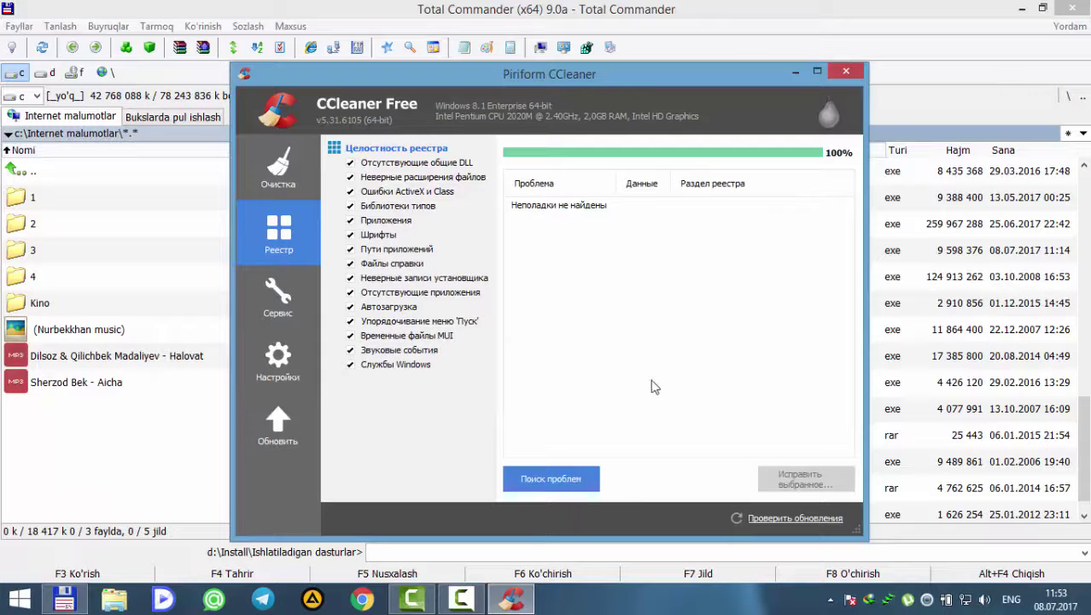
Scan the registry for problems again and fix the empty ActiveWebCamSession file class entry without saving a backup.
click(531, 477)
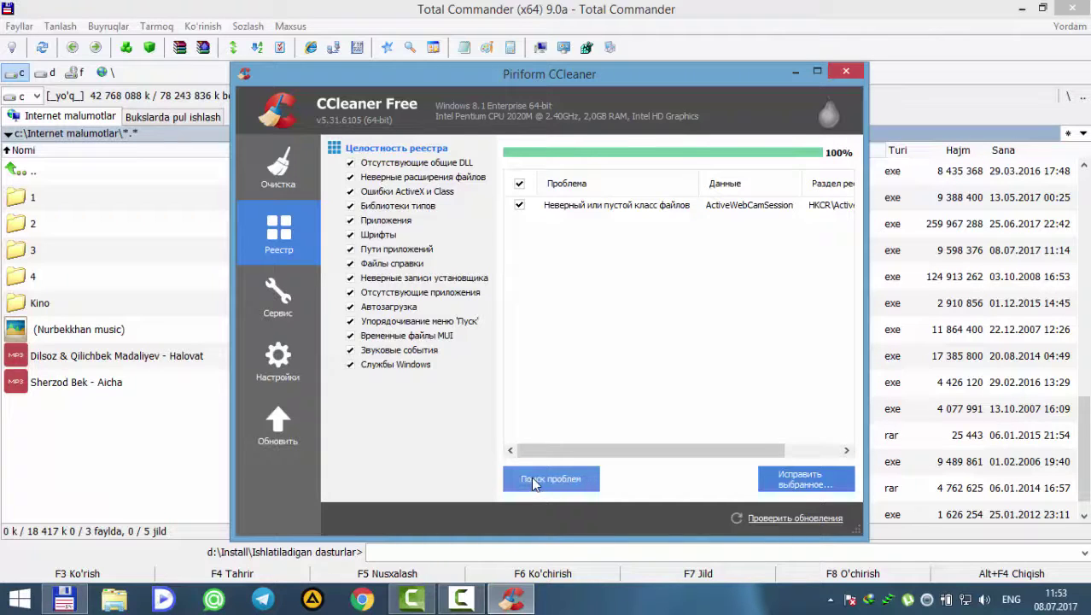
click(772, 495)
click(566, 358)
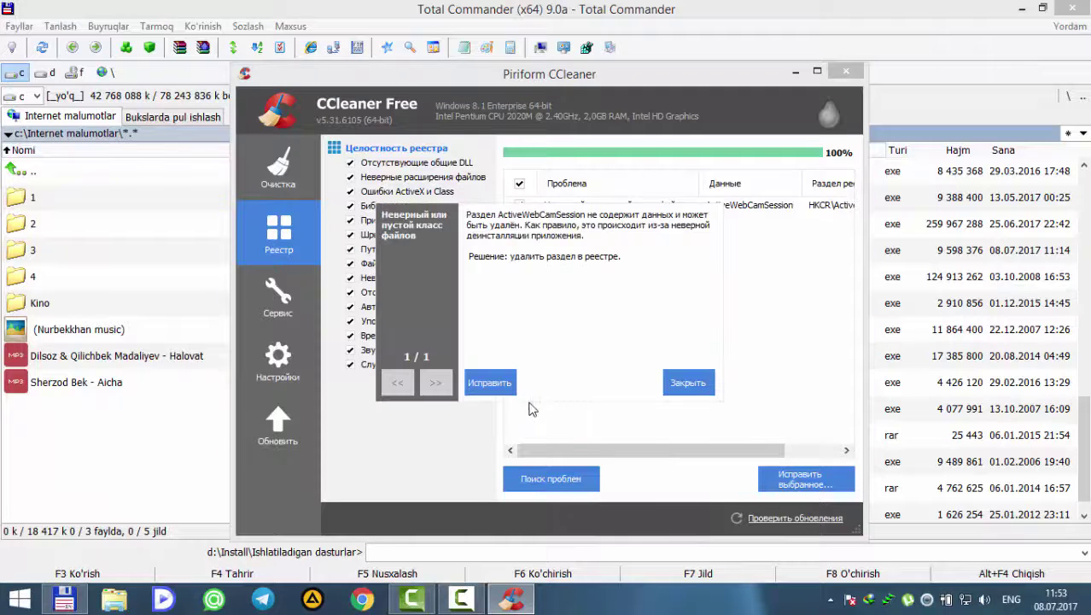
click(483, 382)
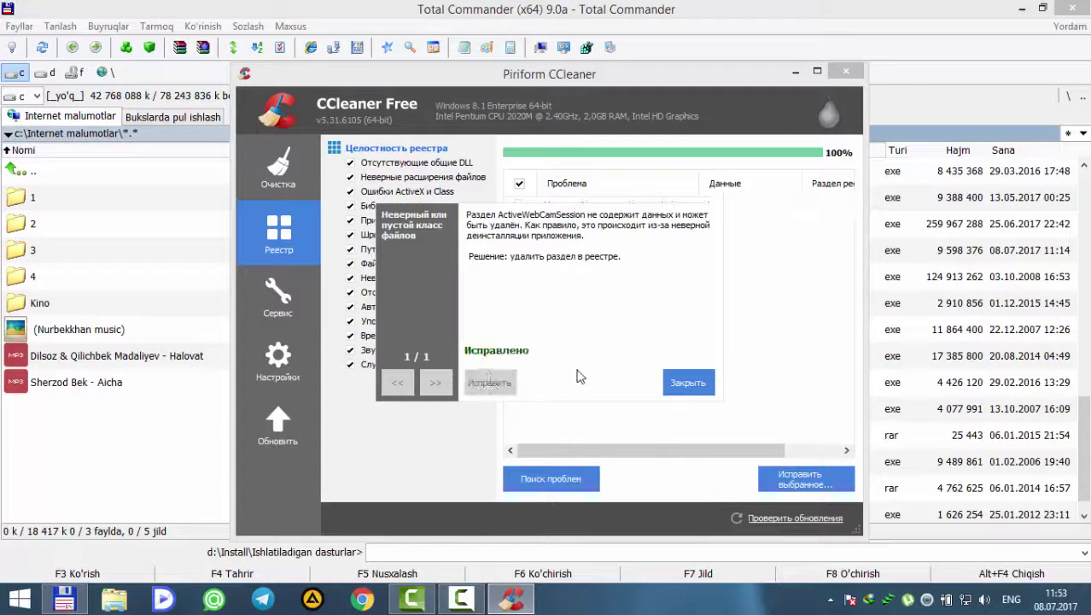
click(688, 384)
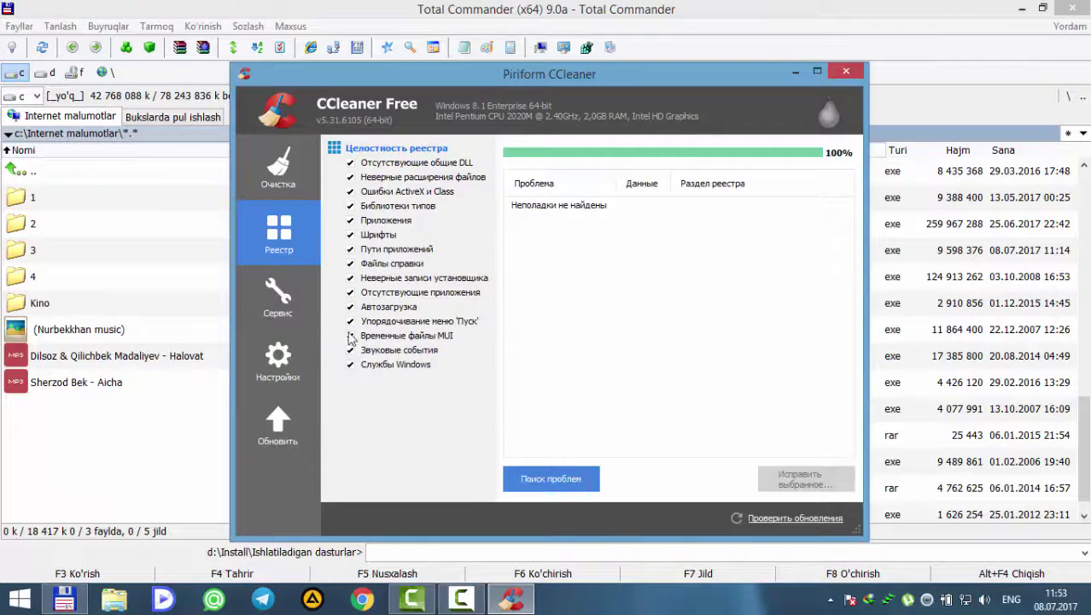
Open the startup management, maximize the window and sort the context menu entries by program.
click(293, 302)
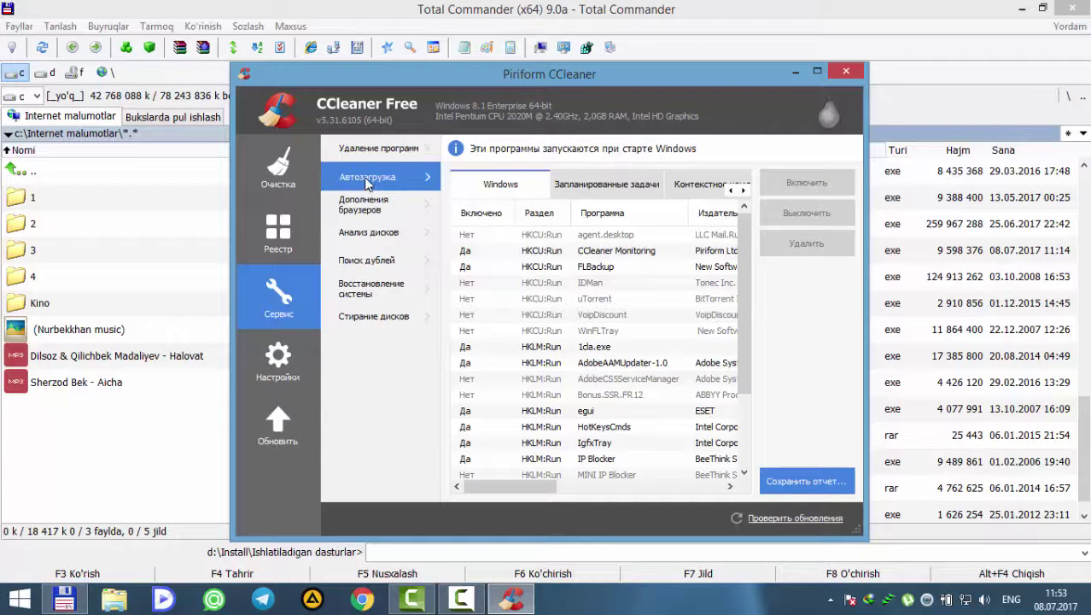
click(604, 191)
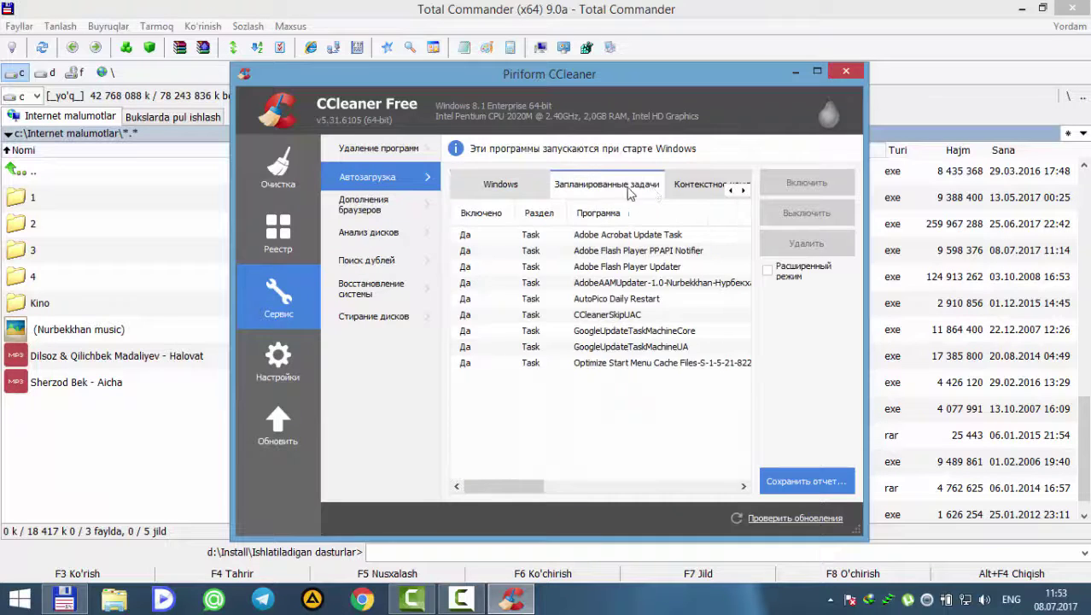
click(693, 186)
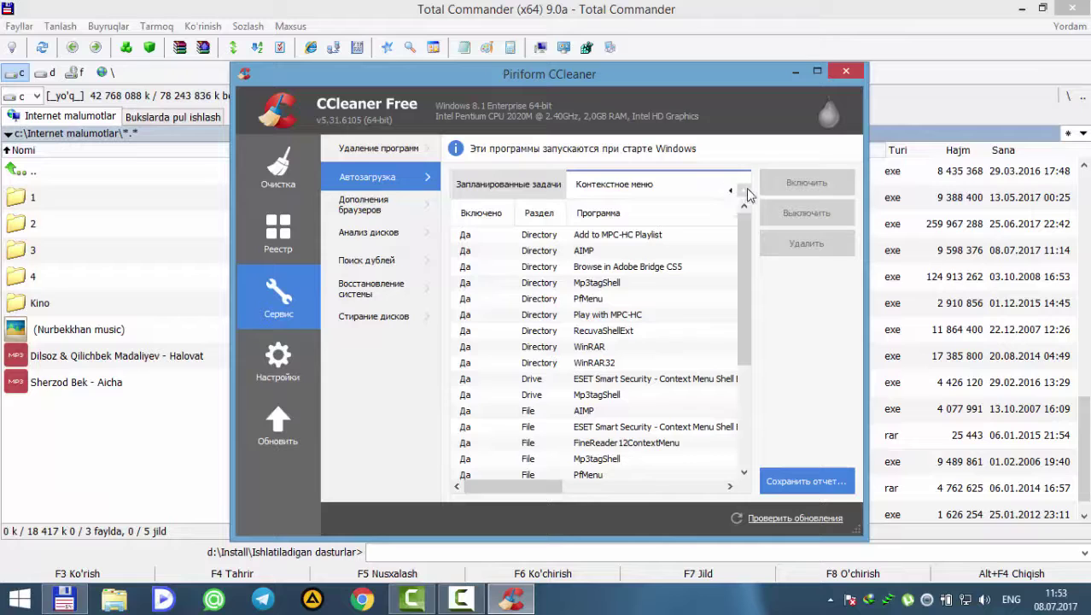
click(817, 71)
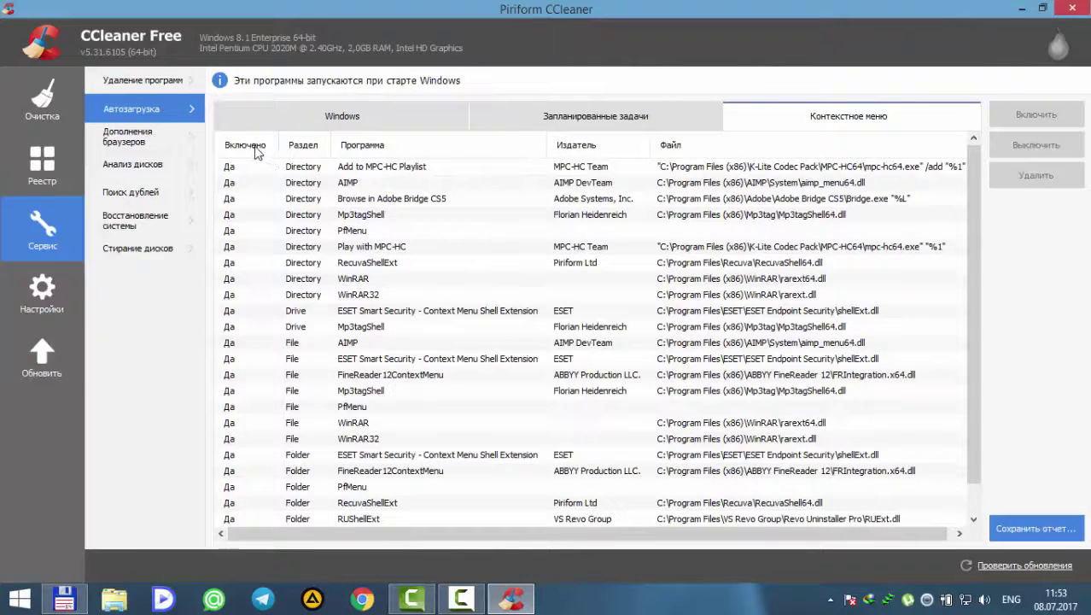
click(372, 154)
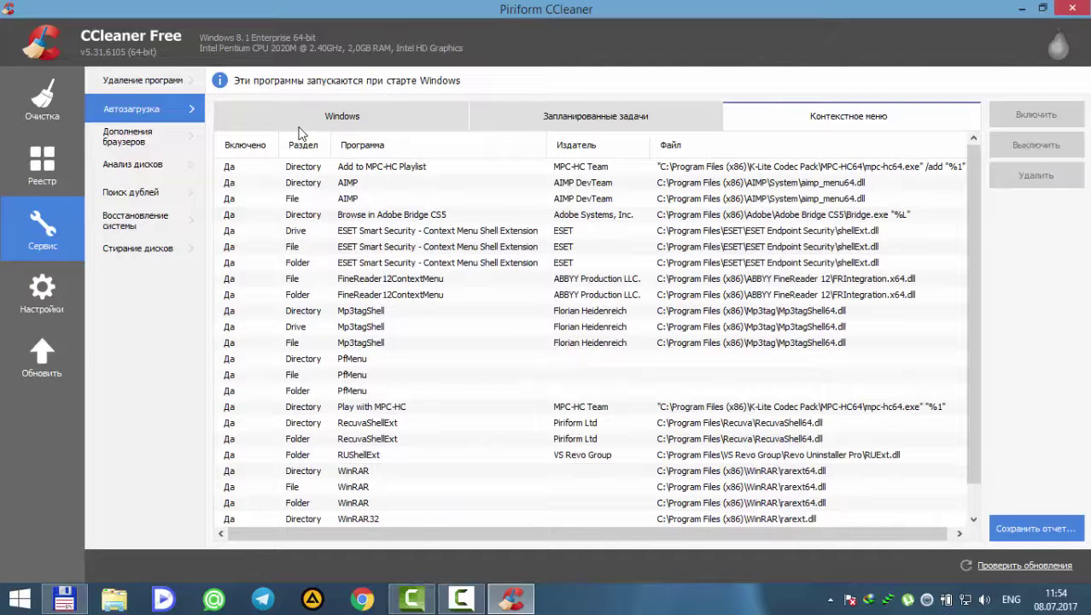
Review the scheduled tasks and the Windows startup programs, and select the Adobe Acrobat Update Task.
click(563, 122)
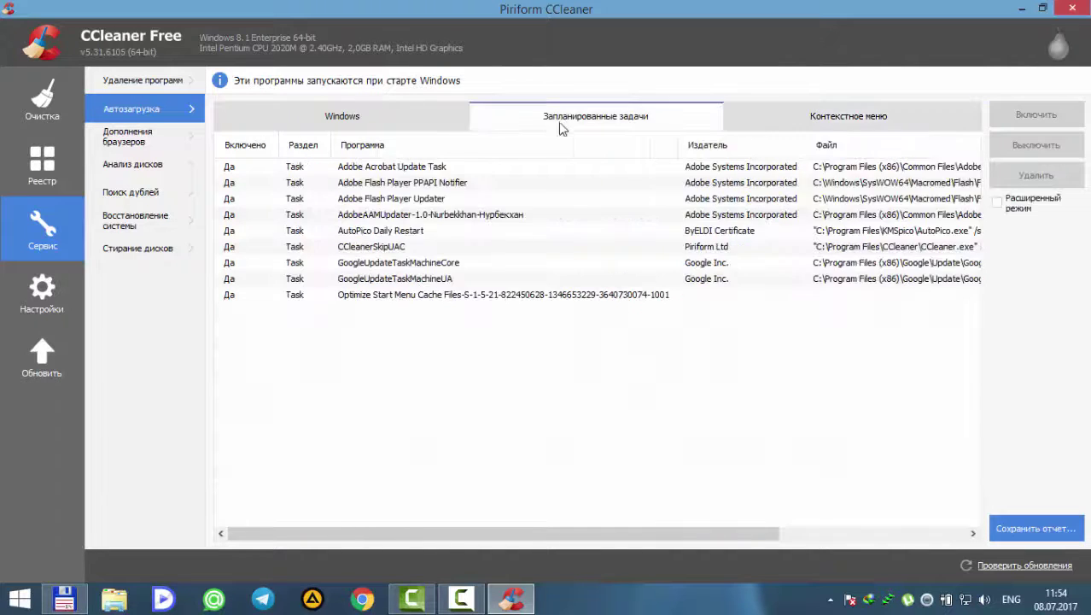
click(369, 122)
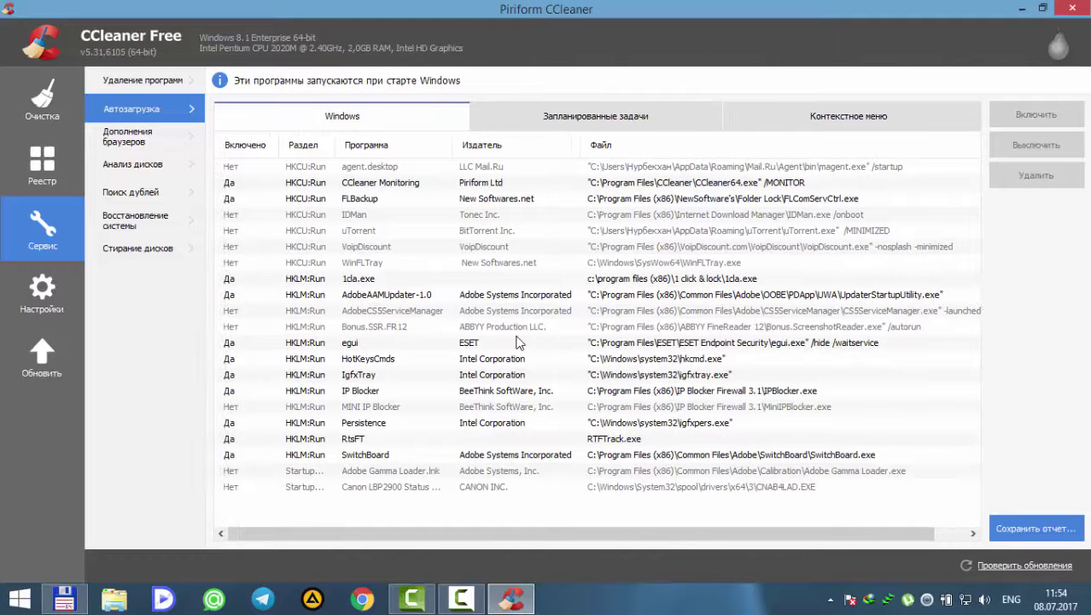
click(510, 122)
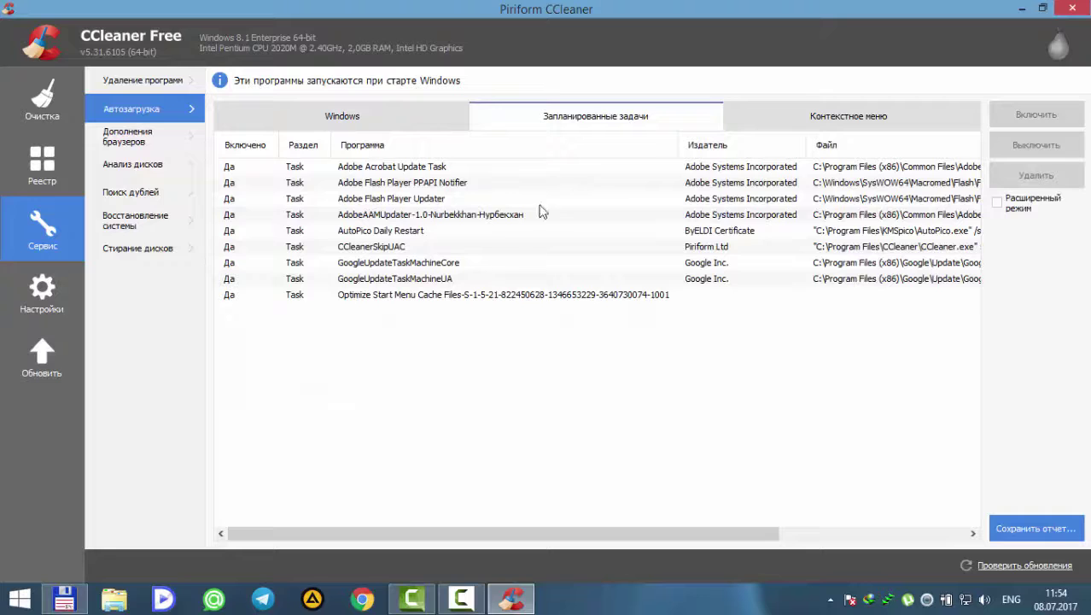
click(233, 173)
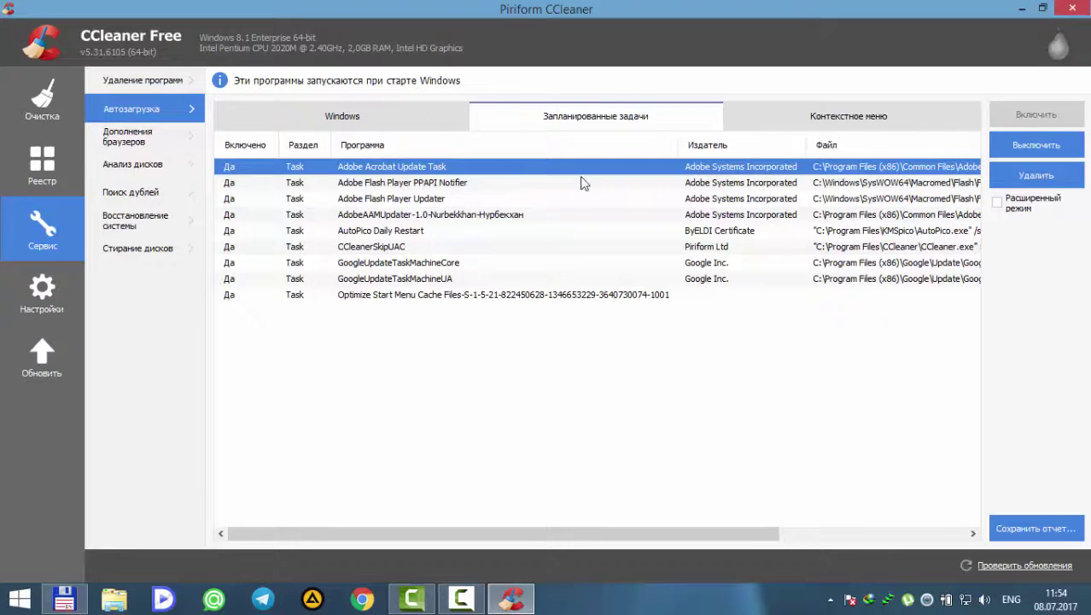
Look through the context menu entries, including the PfMenu and AIMP ones, and return to the Windows startup list.
click(764, 119)
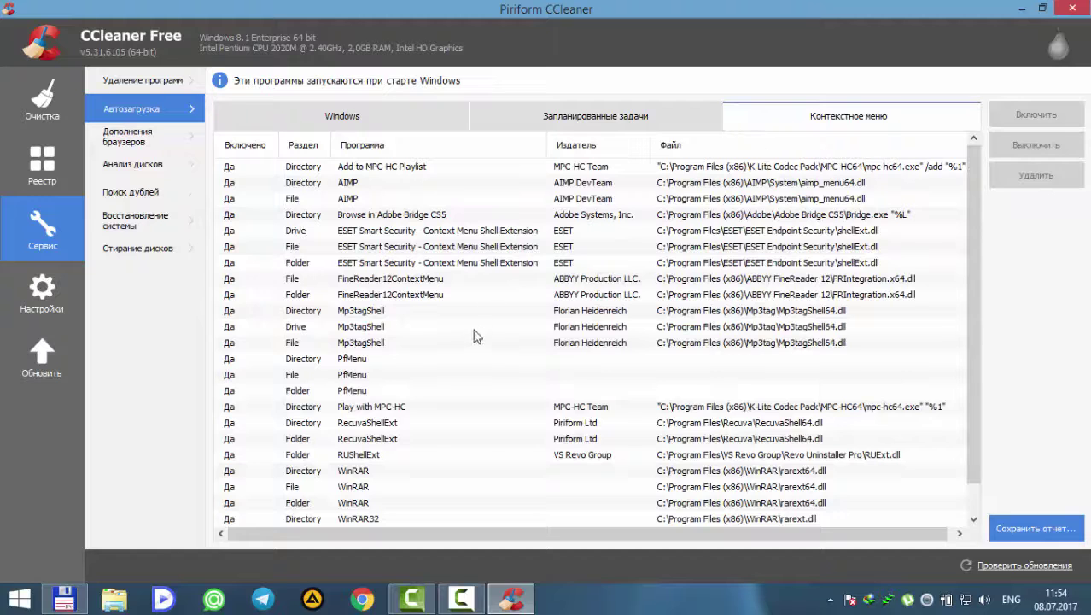
click(337, 189)
scroll(368, 283, down, 1)
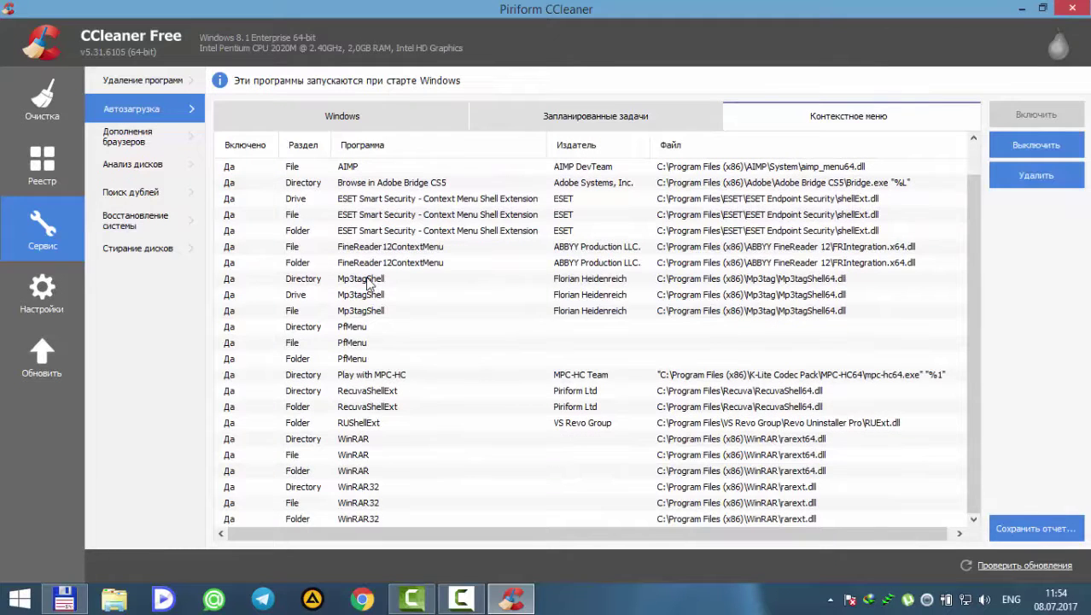
scroll(369, 284, up, 1)
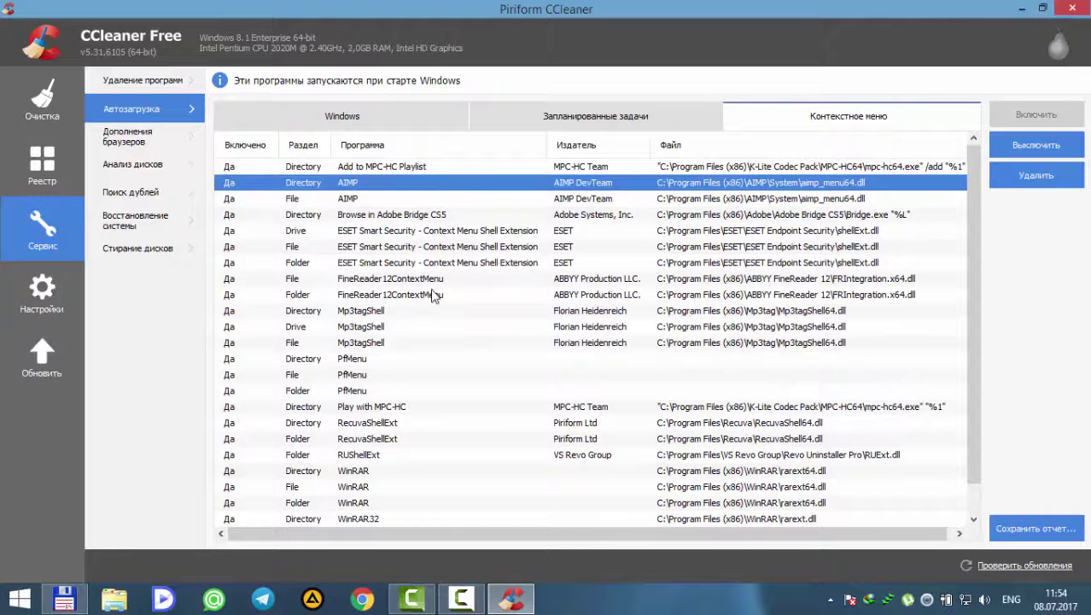
scroll(432, 294, down, 1)
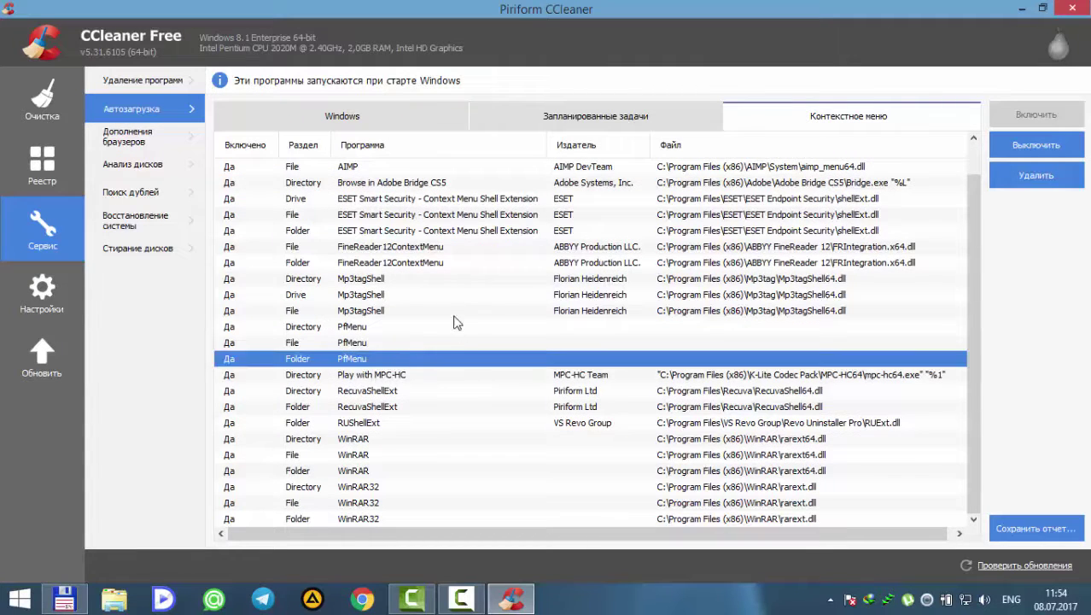
click(455, 312)
click(507, 343)
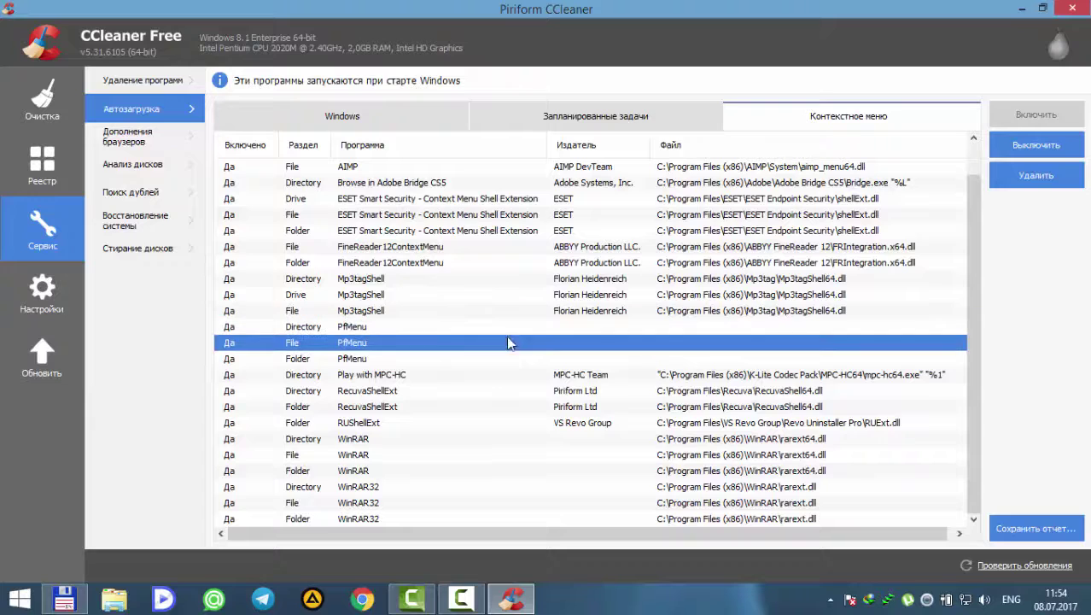
click(626, 362)
click(632, 331)
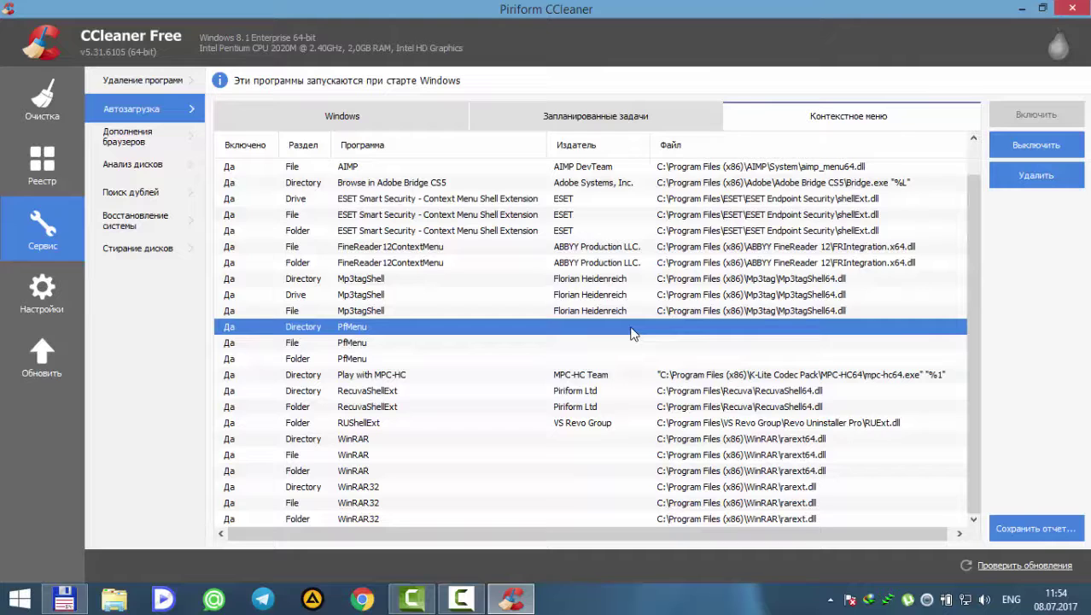
scroll(633, 333, up, 1)
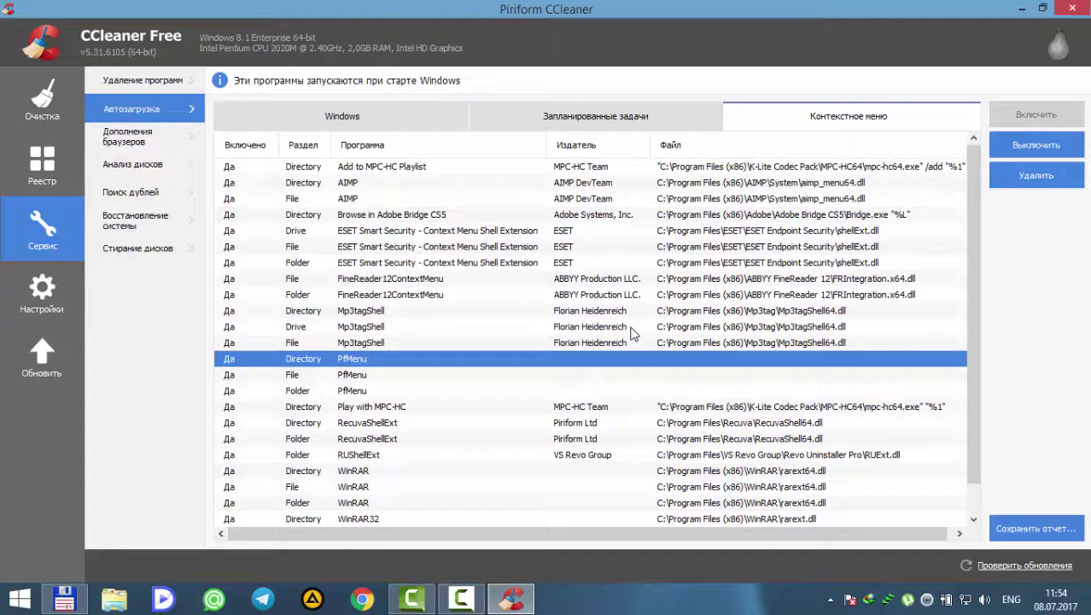
click(485, 182)
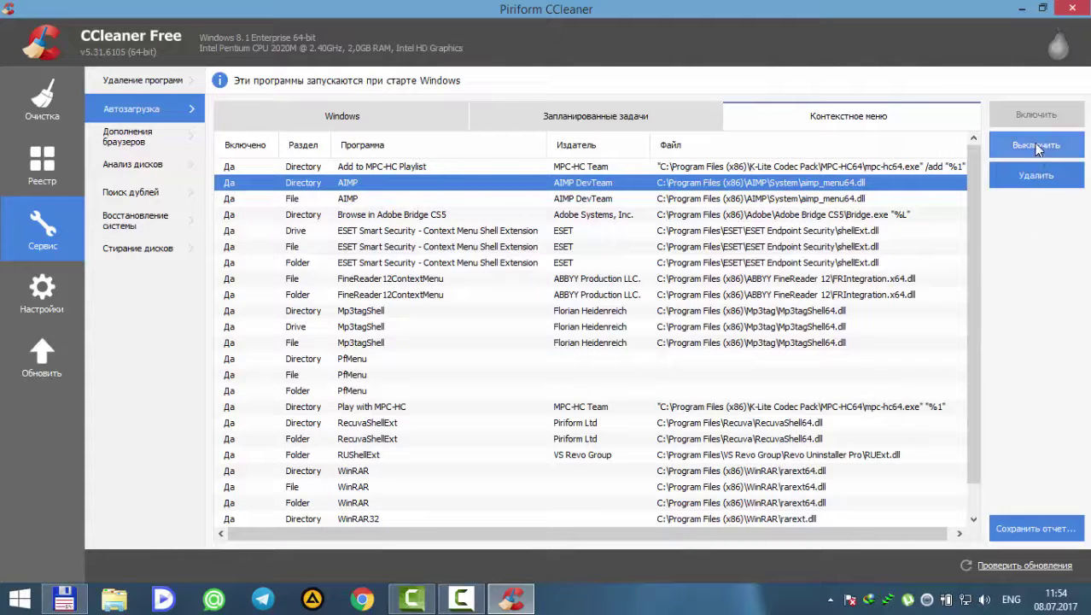
click(584, 126)
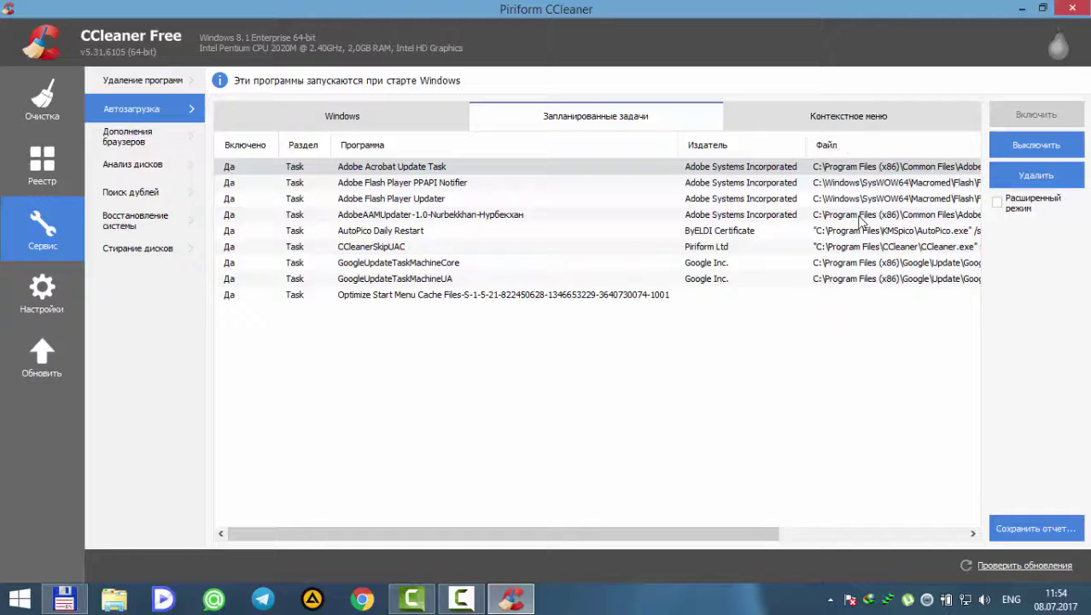
click(288, 122)
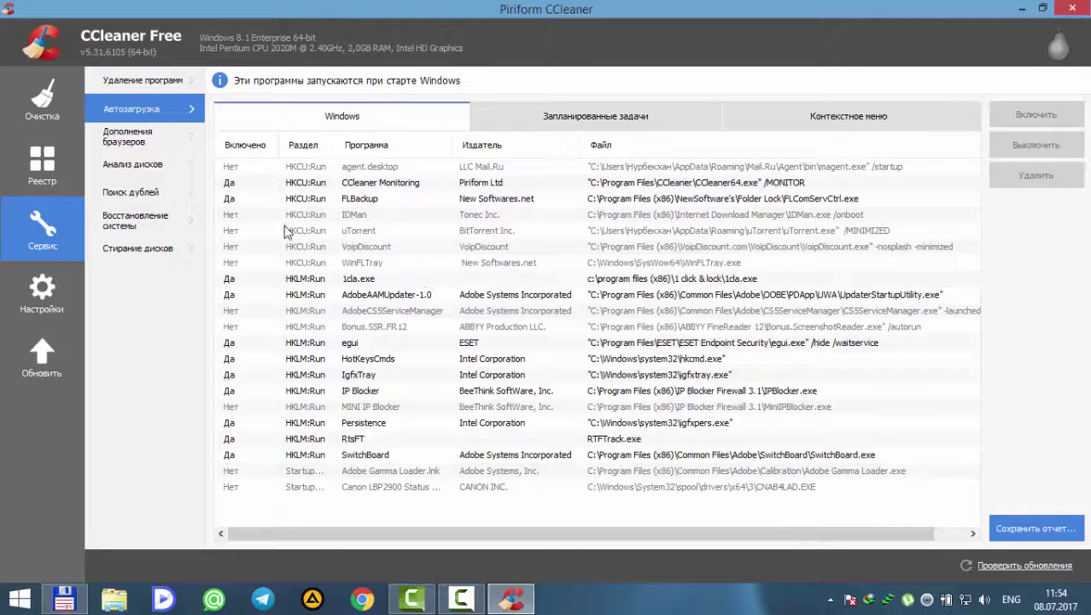
Tour the remaining service tools: browser add-ons, disk analysis, duplicate search, system restore and drive wiping.
click(155, 143)
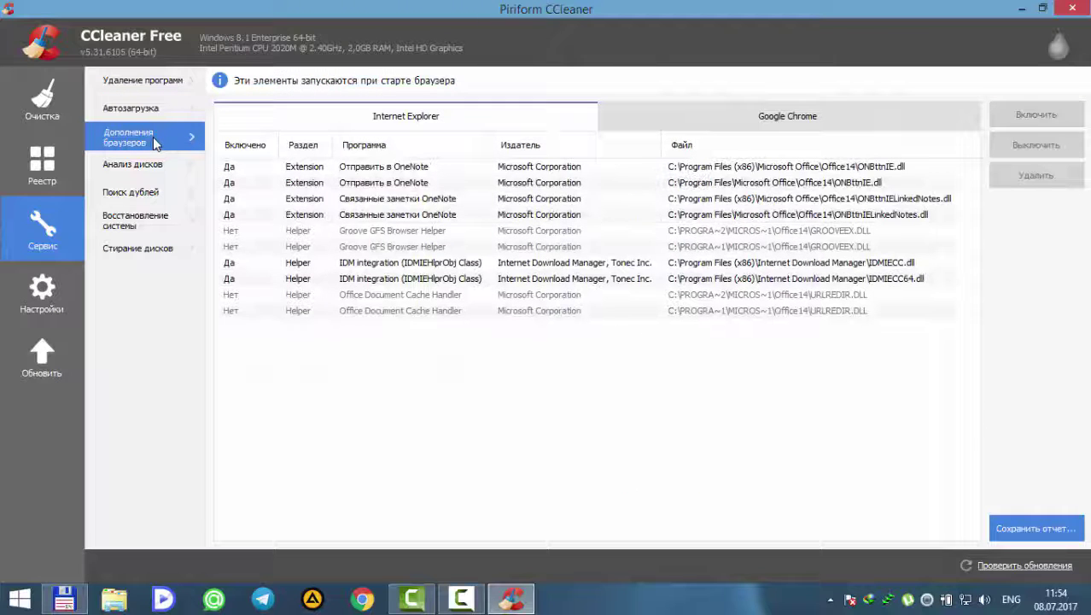
click(152, 164)
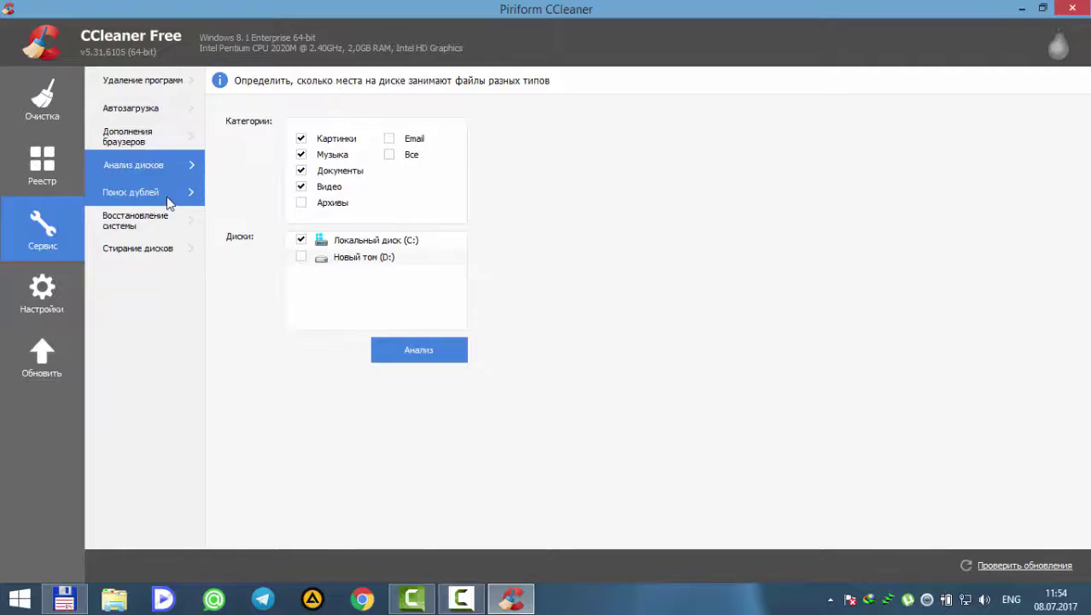
click(168, 203)
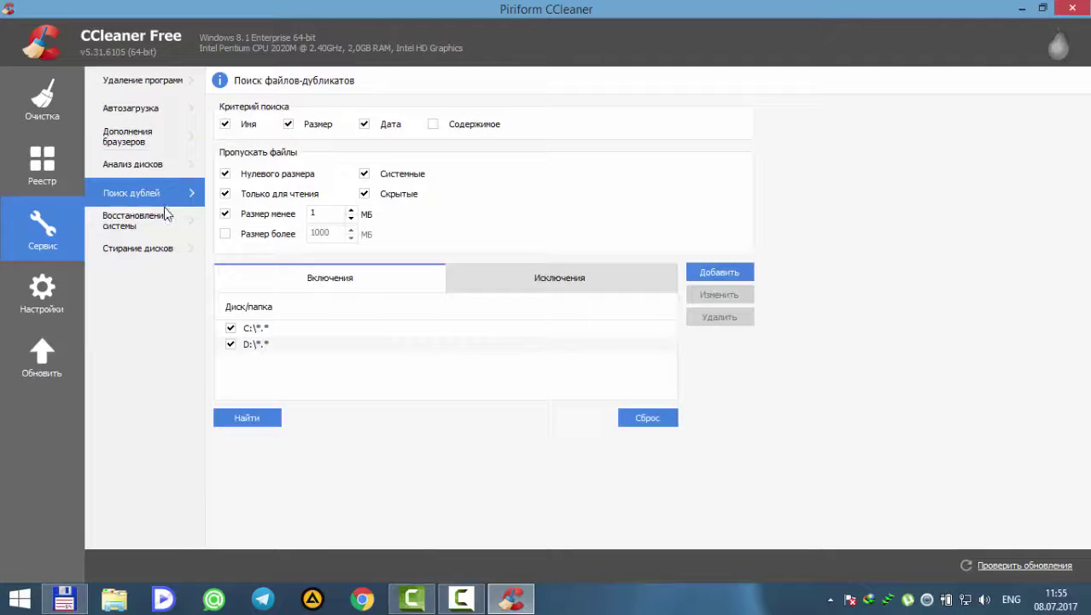
click(156, 229)
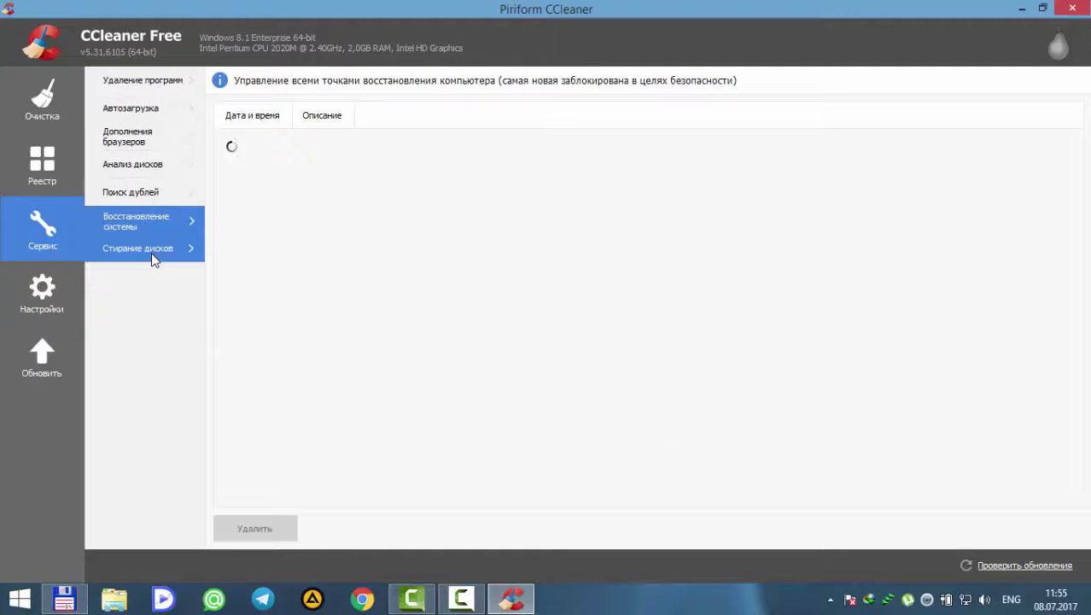
click(151, 250)
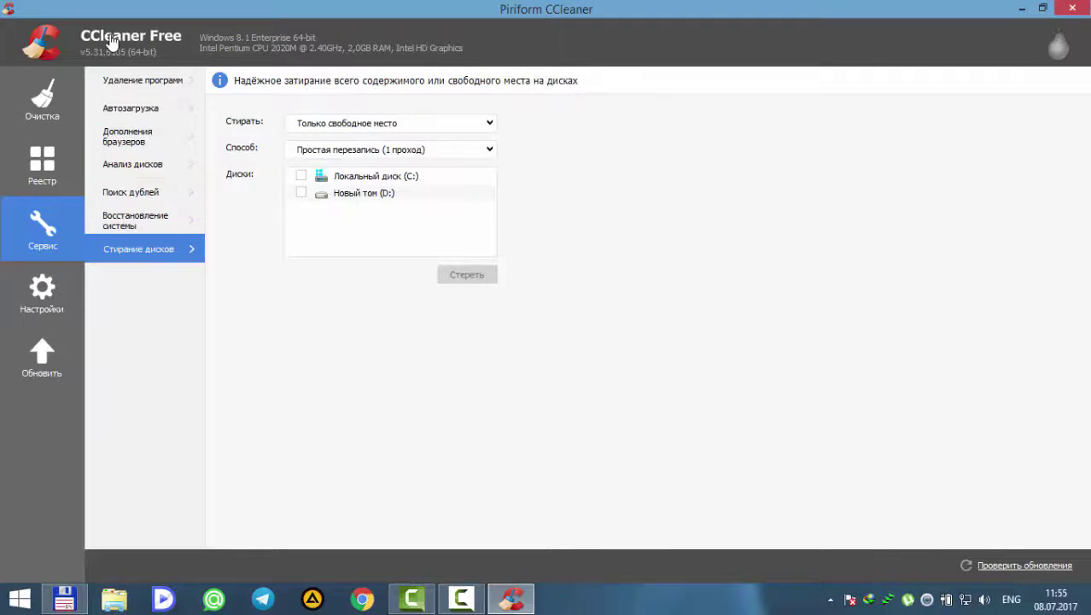
click(140, 47)
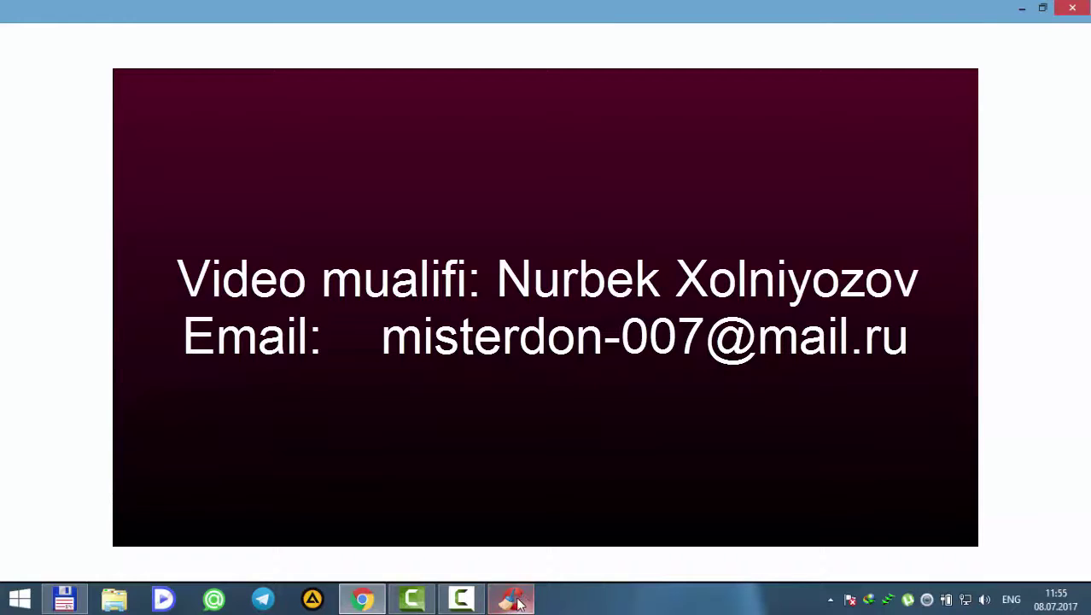
click(1071, 7)
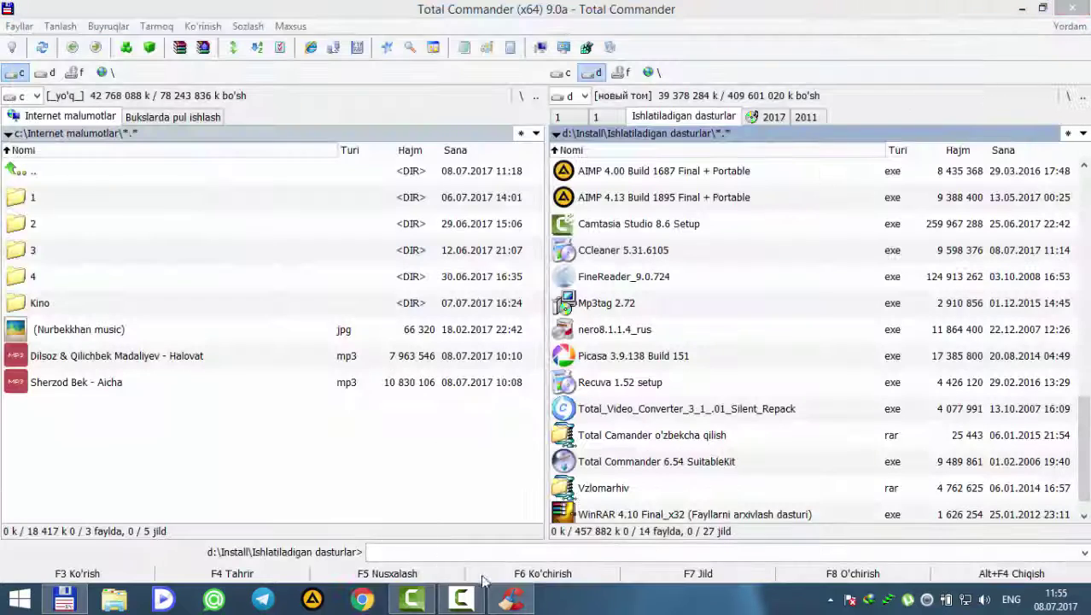
click(511, 599)
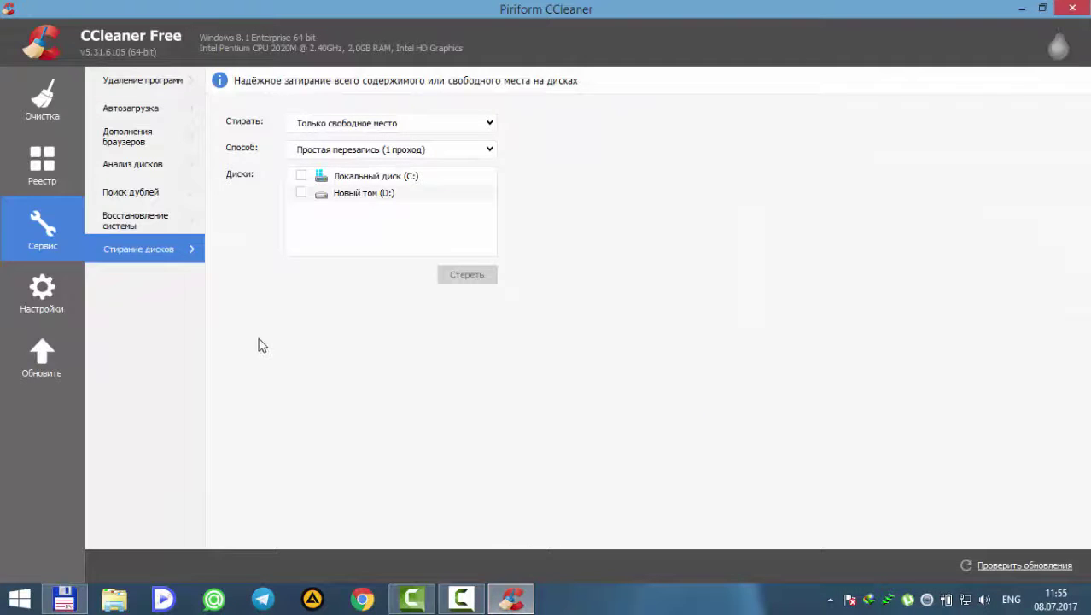
Close CCleaner from its cleaning section and minimize Total Commander to reveal the desktop.
click(41, 100)
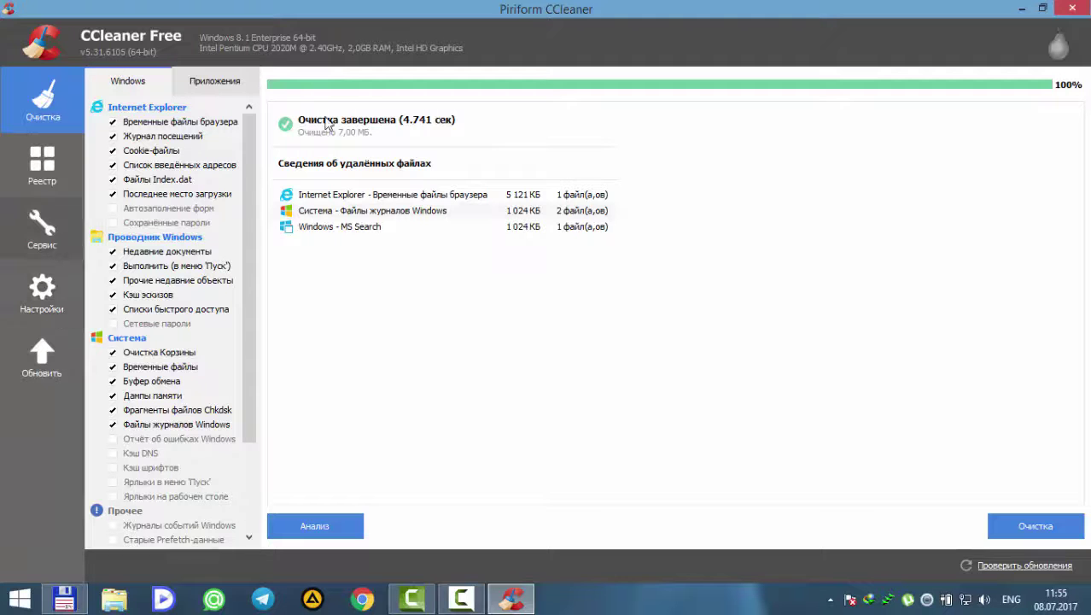
click(1079, 12)
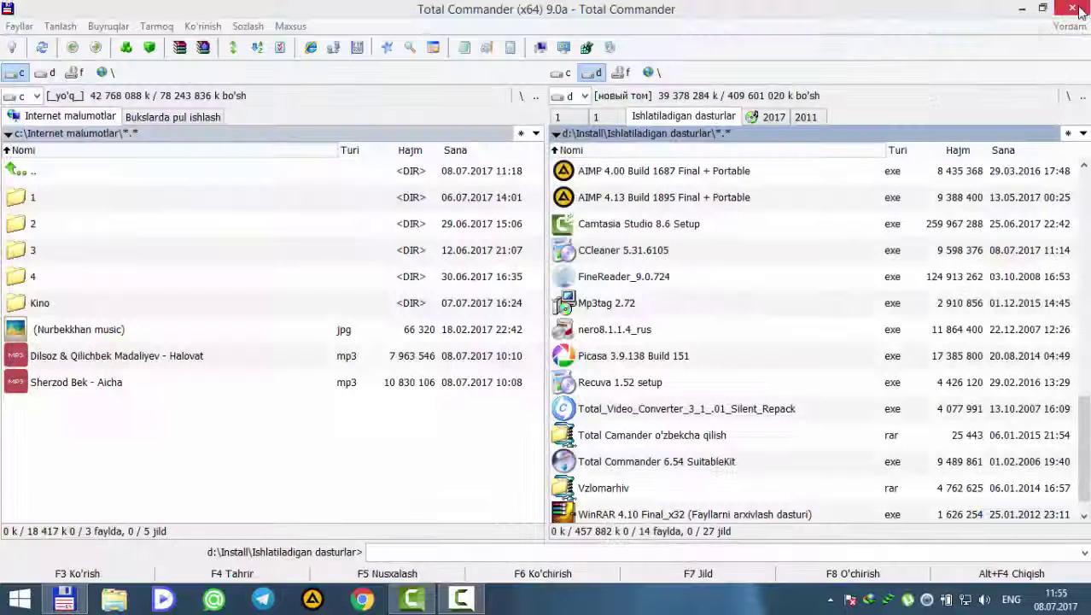
click(64, 602)
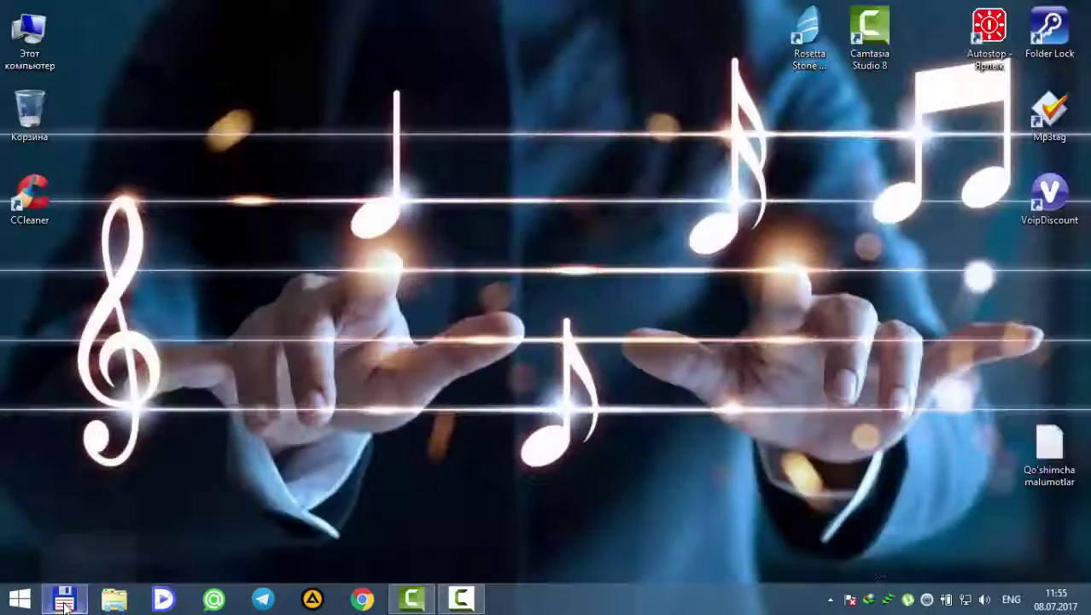